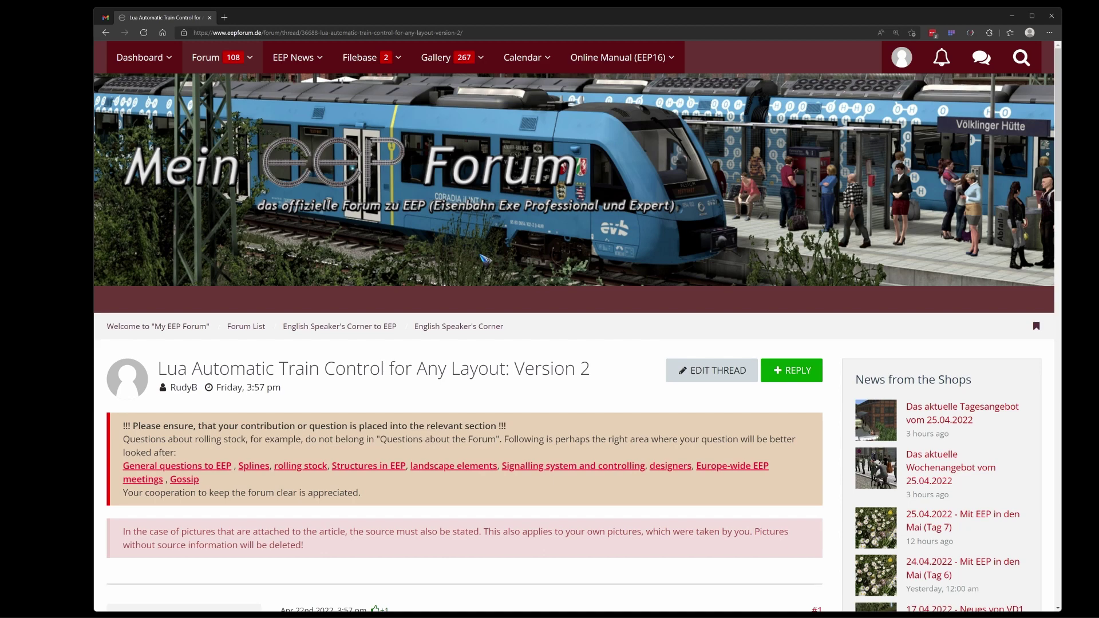
Step: Scroll the forum thread down to the EEP Lua Automatic Train Control v2 ZIP download link
{"action": "scroll", "coordinate": [484, 259], "scroll_direction": "down", "scroll_amount": 1}
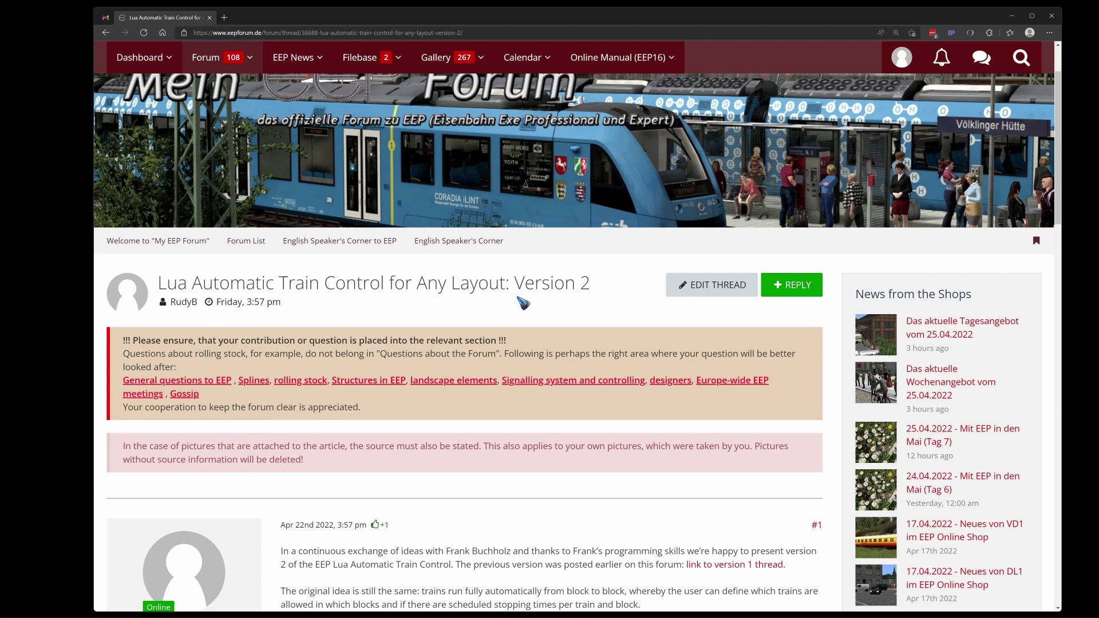
{"action": "scroll", "coordinate": [522, 303], "scroll_direction": "down", "scroll_amount": 10}
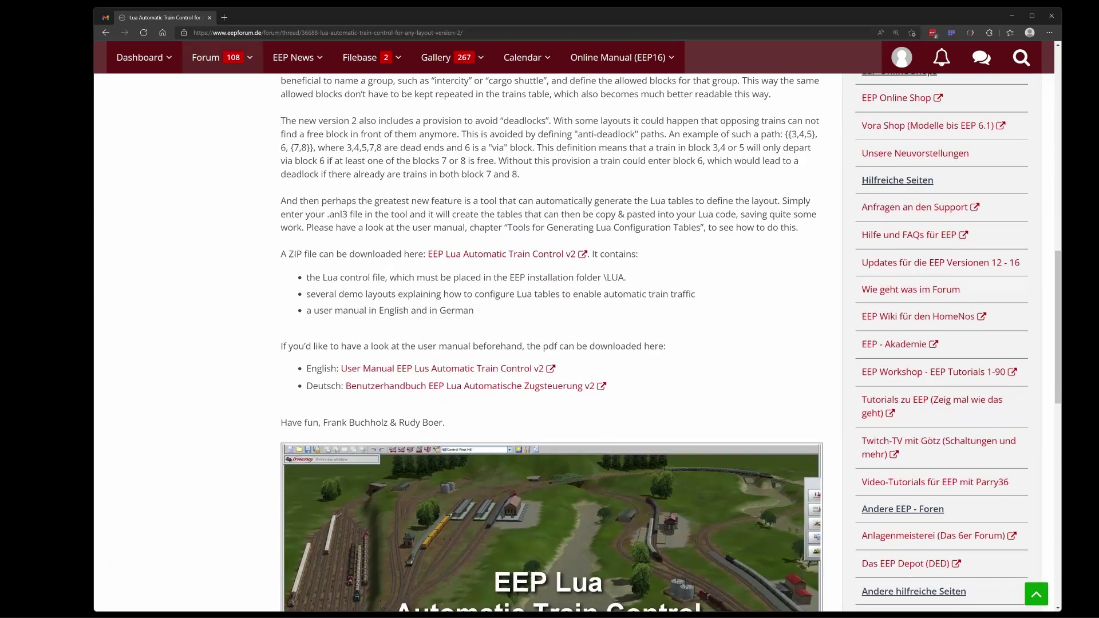
{"action": "scroll", "coordinate": [535, 255], "scroll_direction": "down", "scroll_amount": 2}
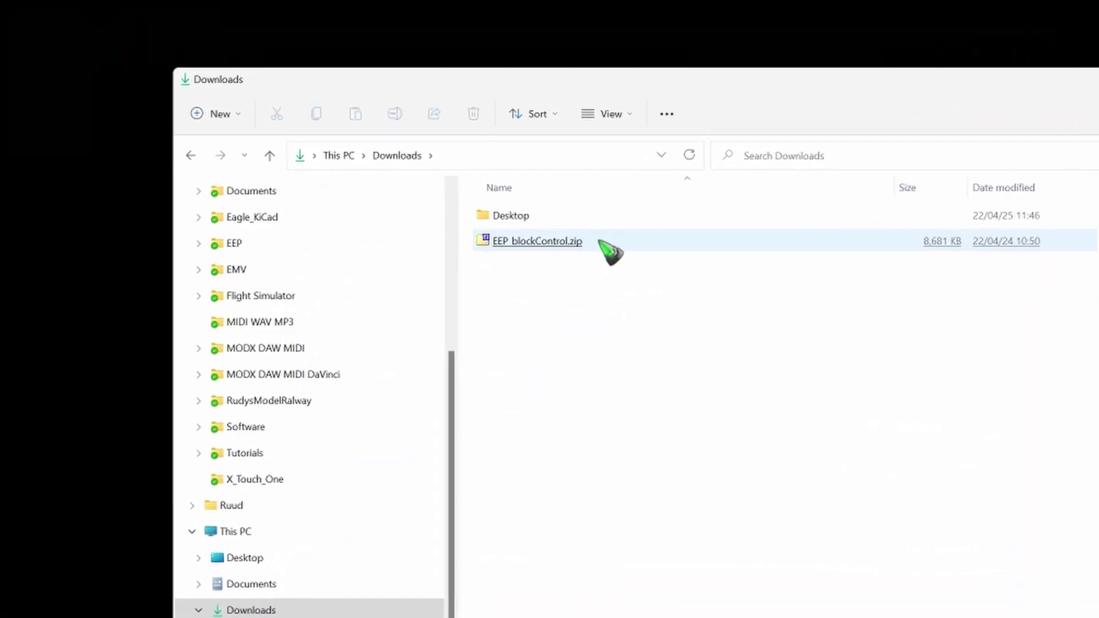
Step: Extract EEP_blockControl.zip into Downloads and open the new EEP_blockControl folder
{"action": "left_click", "coordinate": [589, 250]}
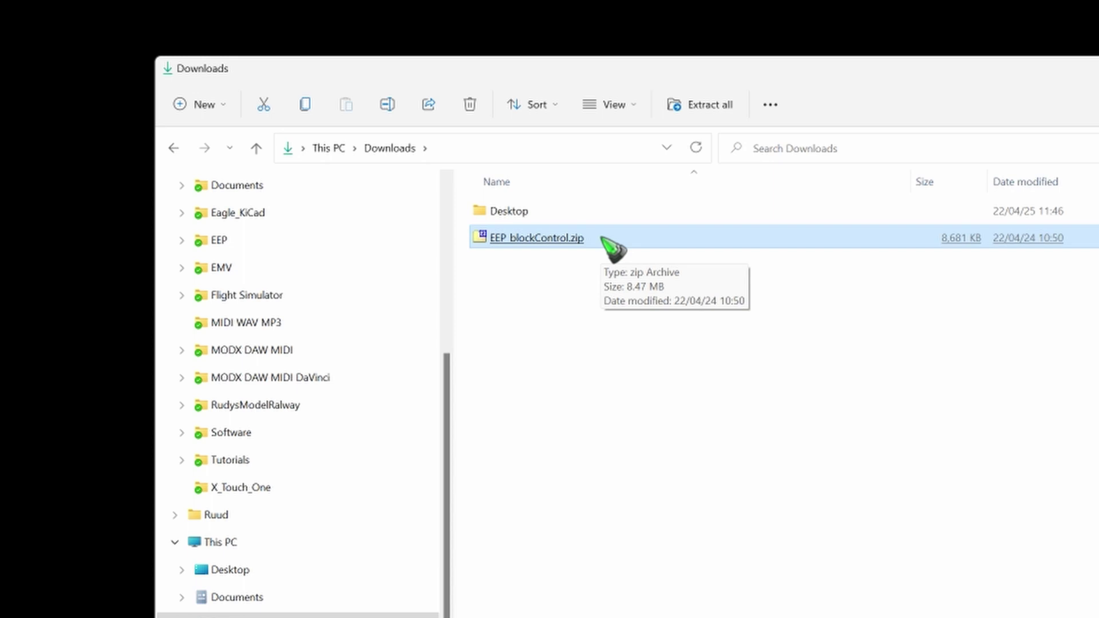
{"action": "right_click", "coordinate": [553, 239]}
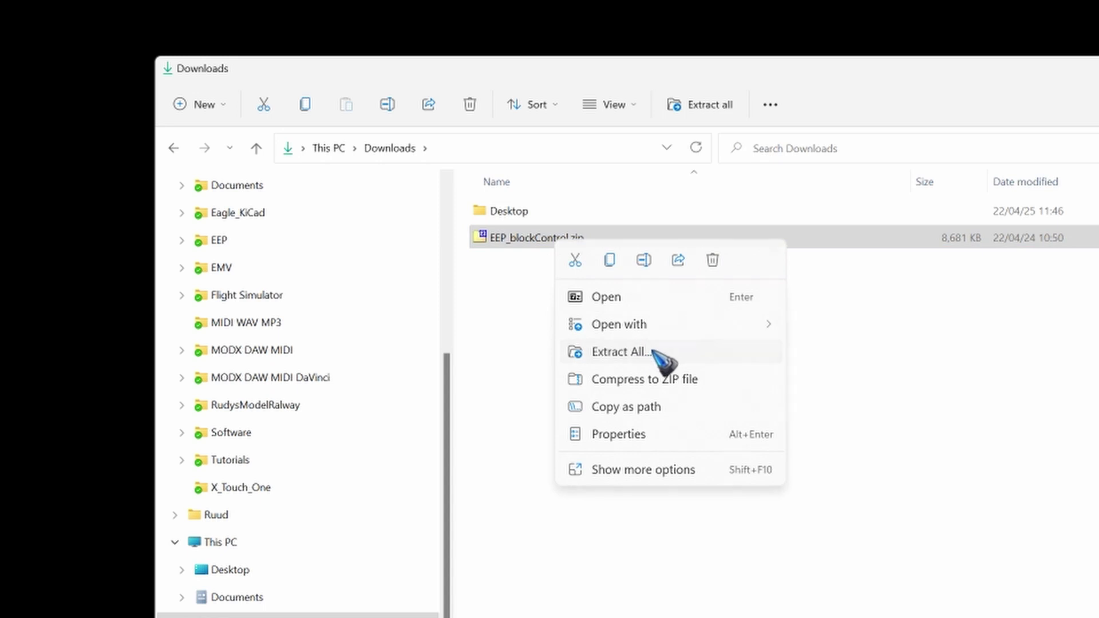
{"action": "left_click", "coordinate": [654, 352]}
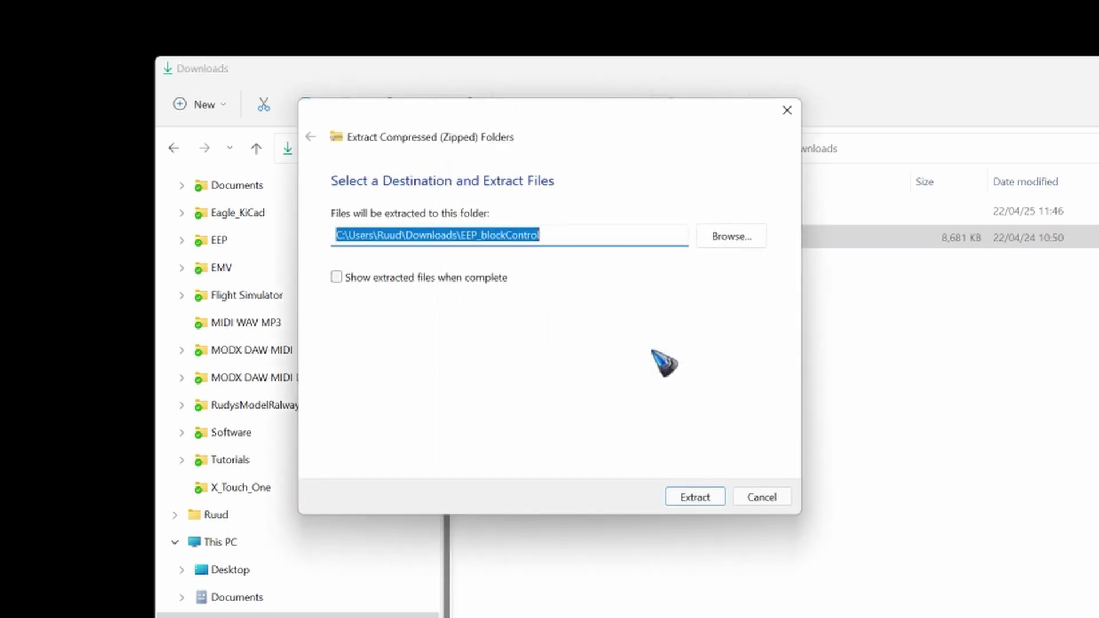
{"action": "left_click", "coordinate": [701, 492]}
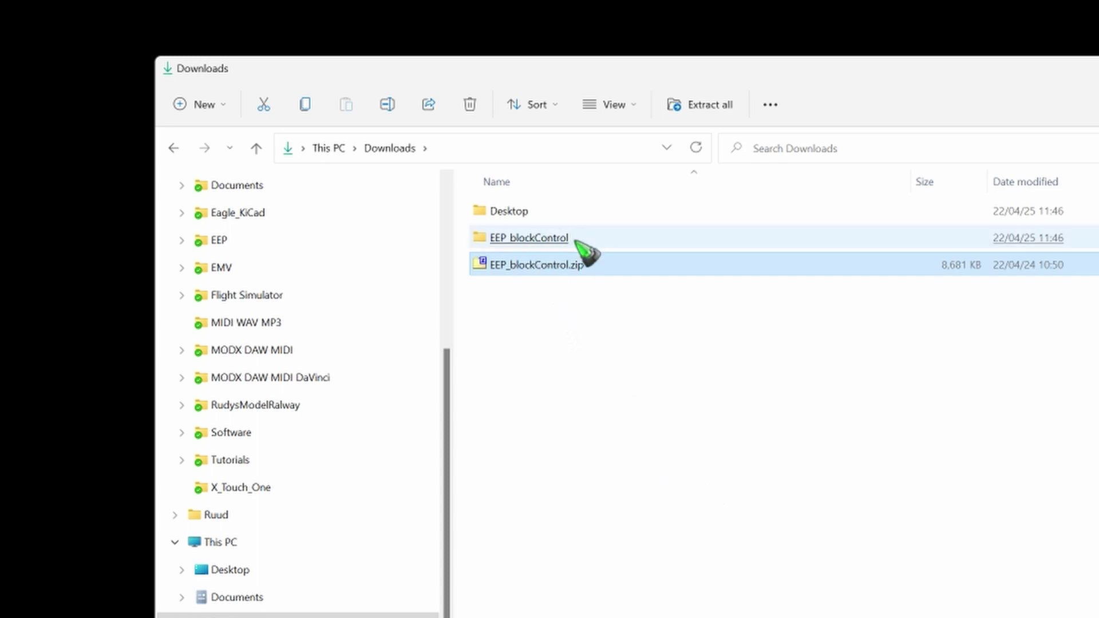
{"action": "left_click", "coordinate": [541, 241]}
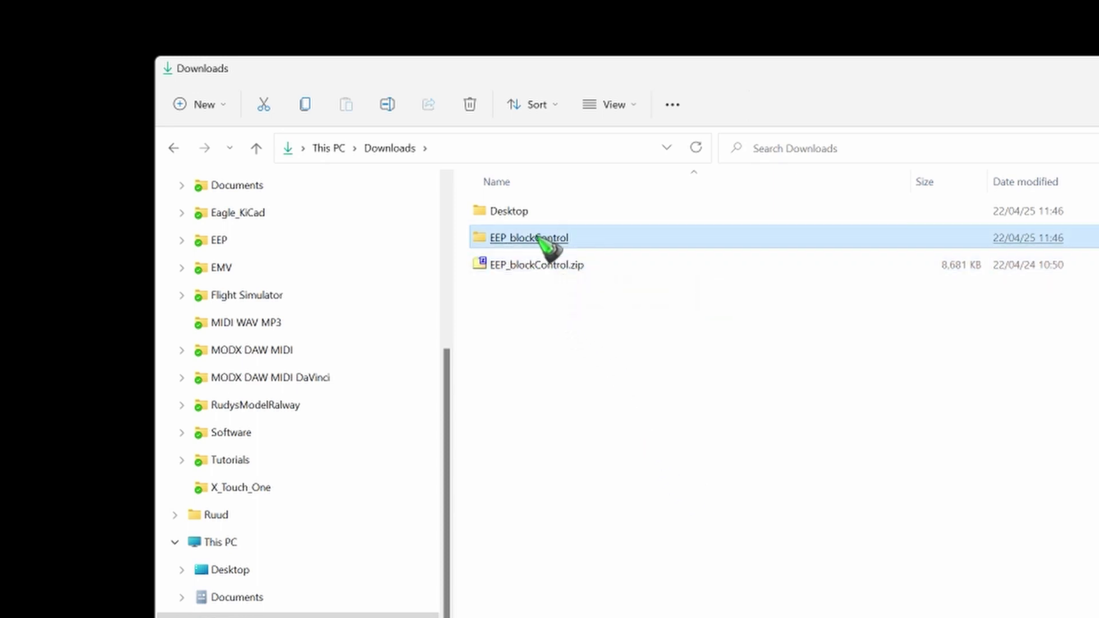
{"action": "double_click", "coordinate": [541, 241]}
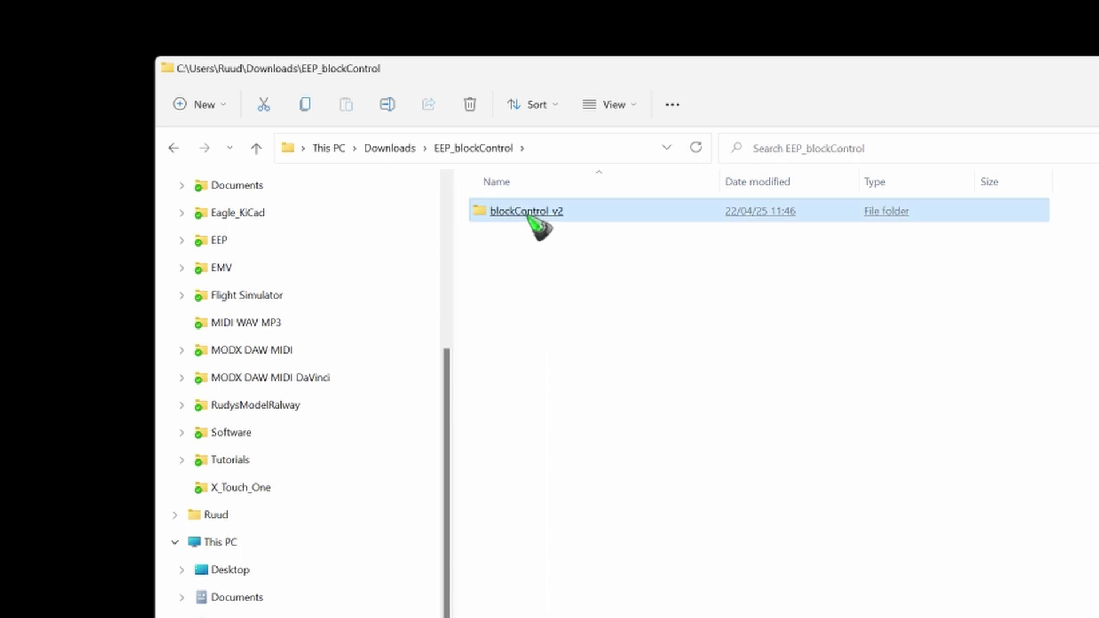
Step: Open blockControl_v2, then its LUA folder holding blockControl.lua
{"action": "double_click", "coordinate": [537, 222]}
{"action": "left_click", "coordinate": [528, 216]}
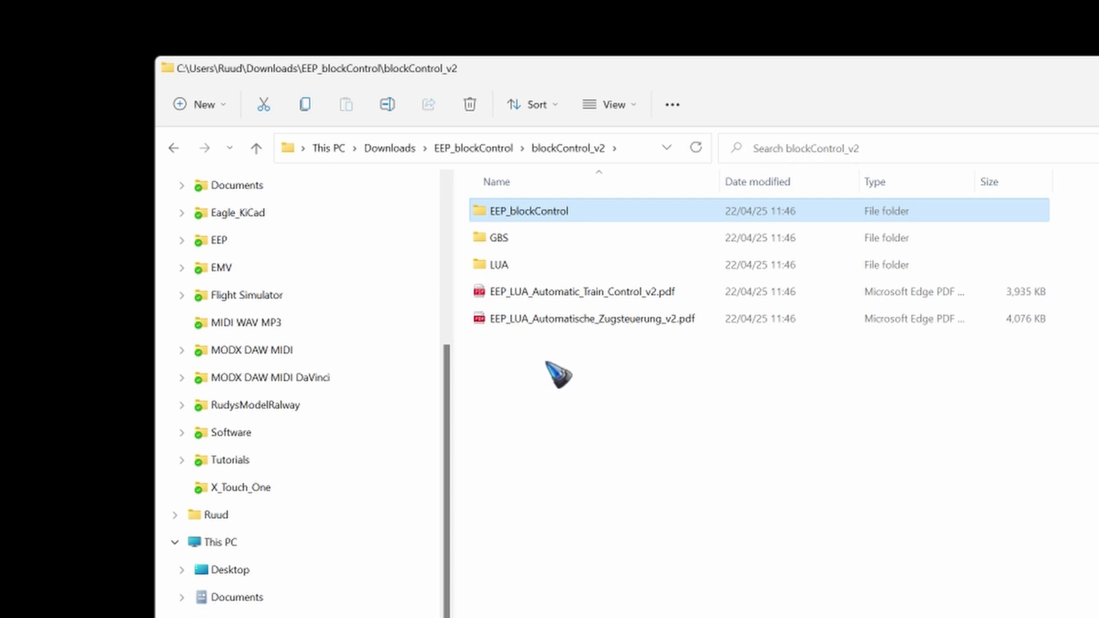
{"action": "left_click", "coordinate": [503, 264]}
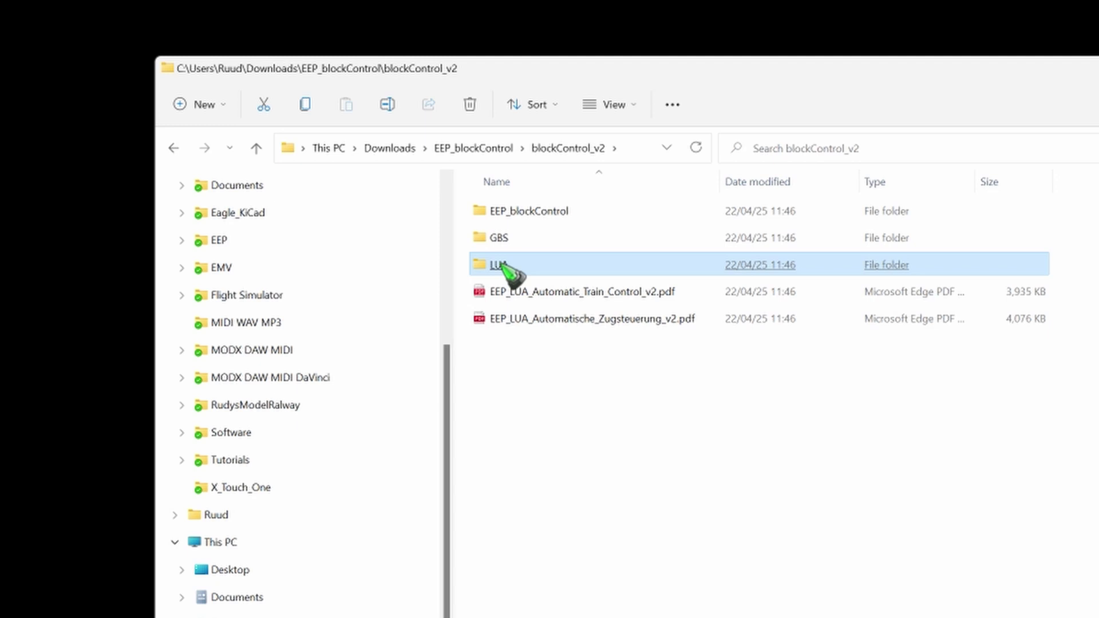
{"action": "double_click", "coordinate": [504, 264]}
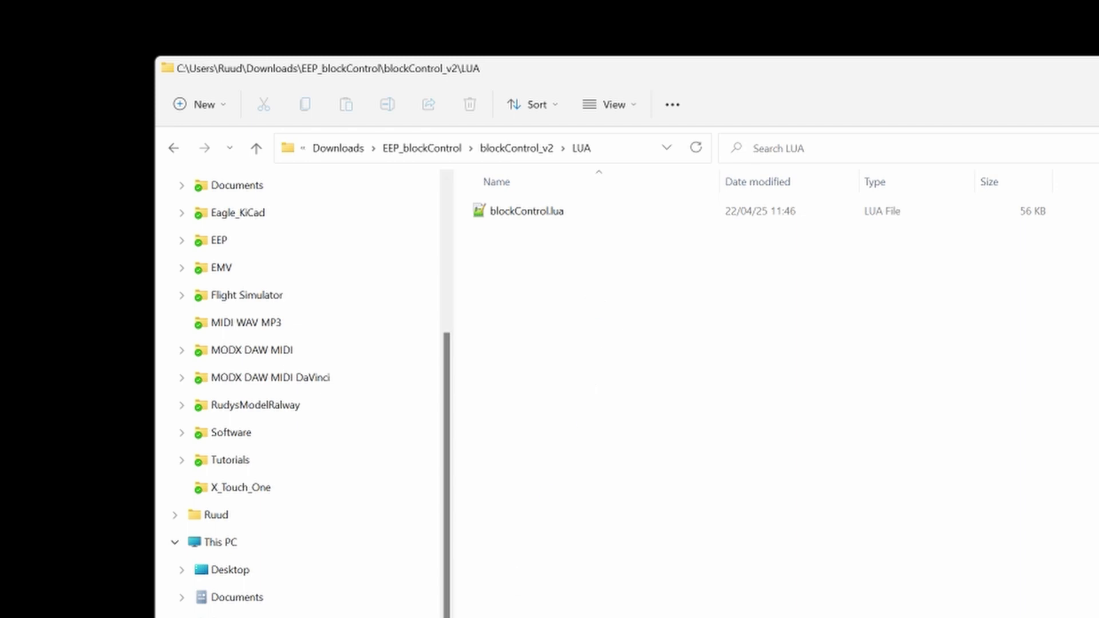
Step: Go back to blockControl_v2 and open GBS with the five EEP_LUA_Layout .gbs files
{"action": "key", "text": "alt+Up"}
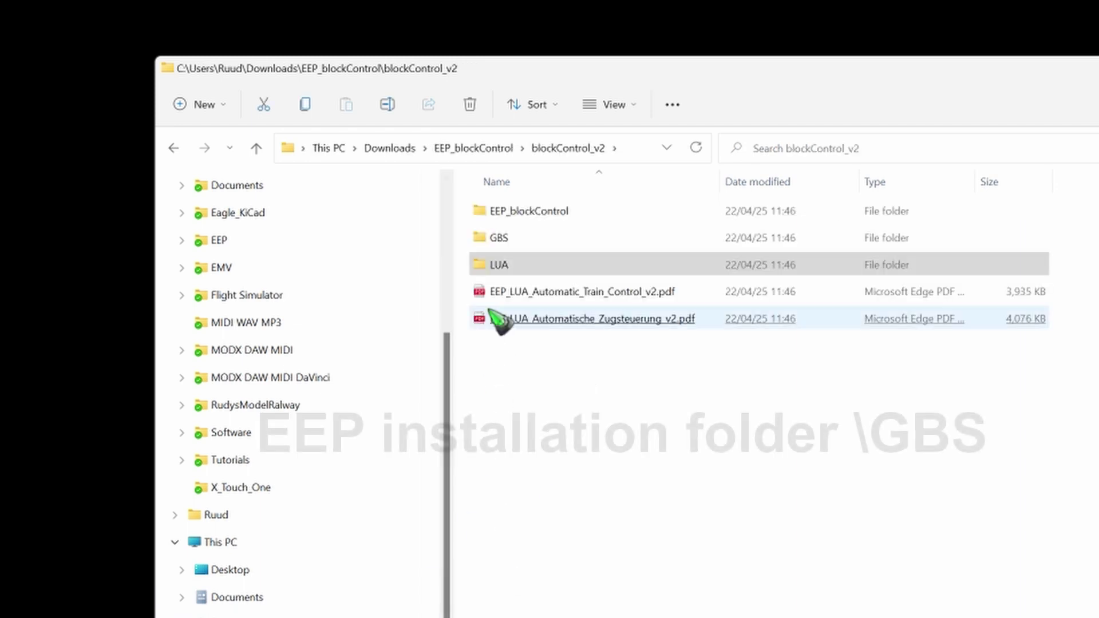
{"action": "left_click", "coordinate": [539, 237]}
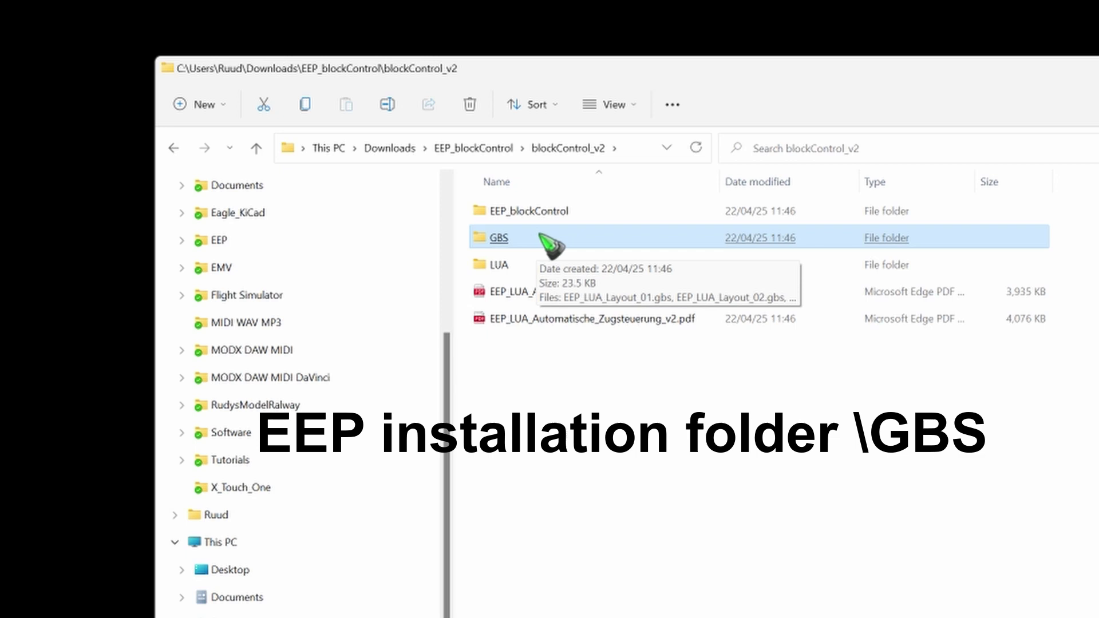
{"action": "double_click", "coordinate": [497, 240]}
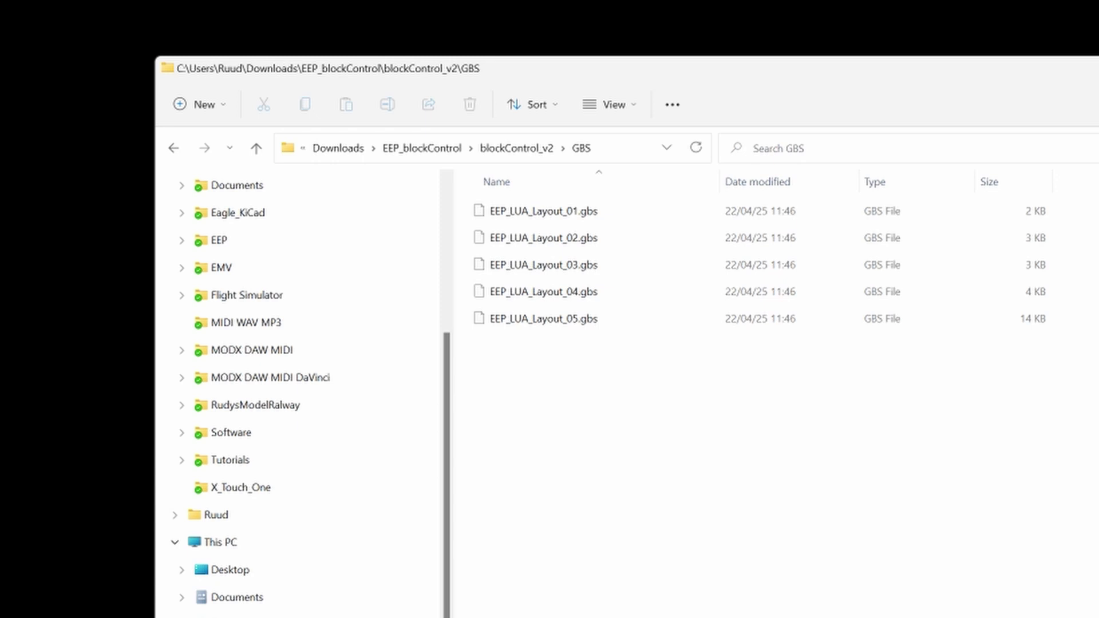
Step: Open the EEP_blockControl subfolder in Details view with the Name column widened
{"action": "key", "text": "alt+Up"}
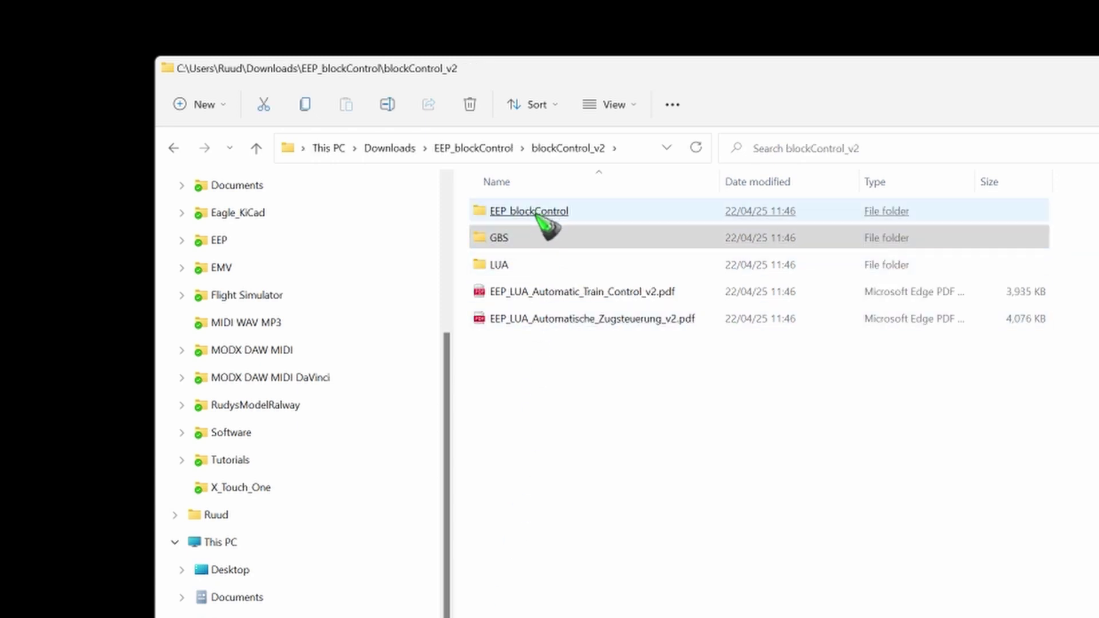
{"action": "left_click", "coordinate": [537, 215]}
{"action": "double_click", "coordinate": [538, 216]}
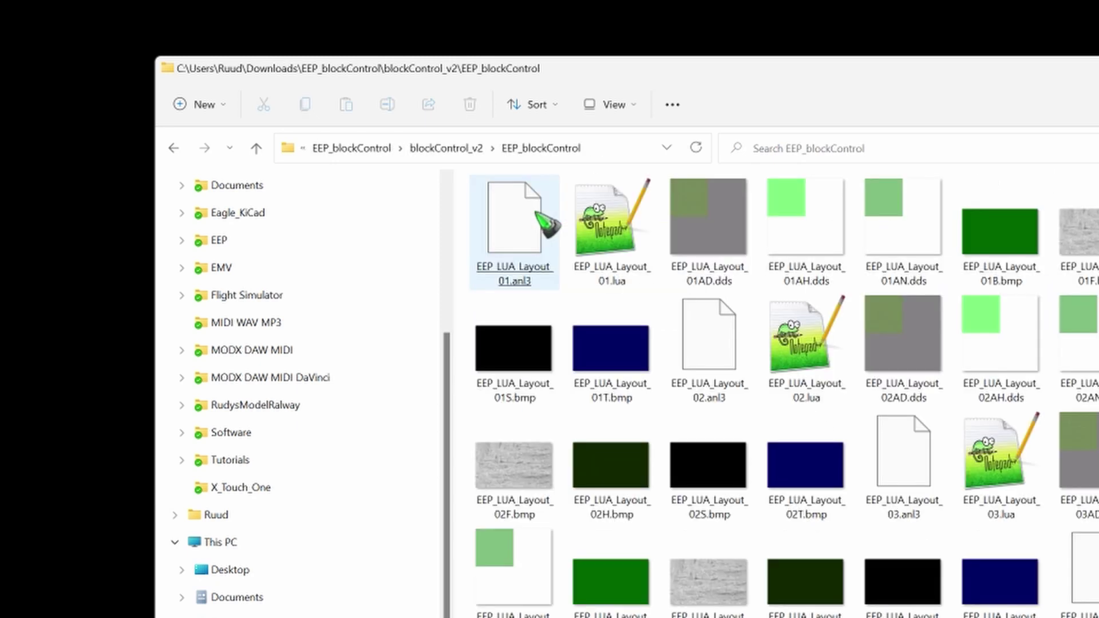
{"action": "left_click", "coordinate": [630, 105]}
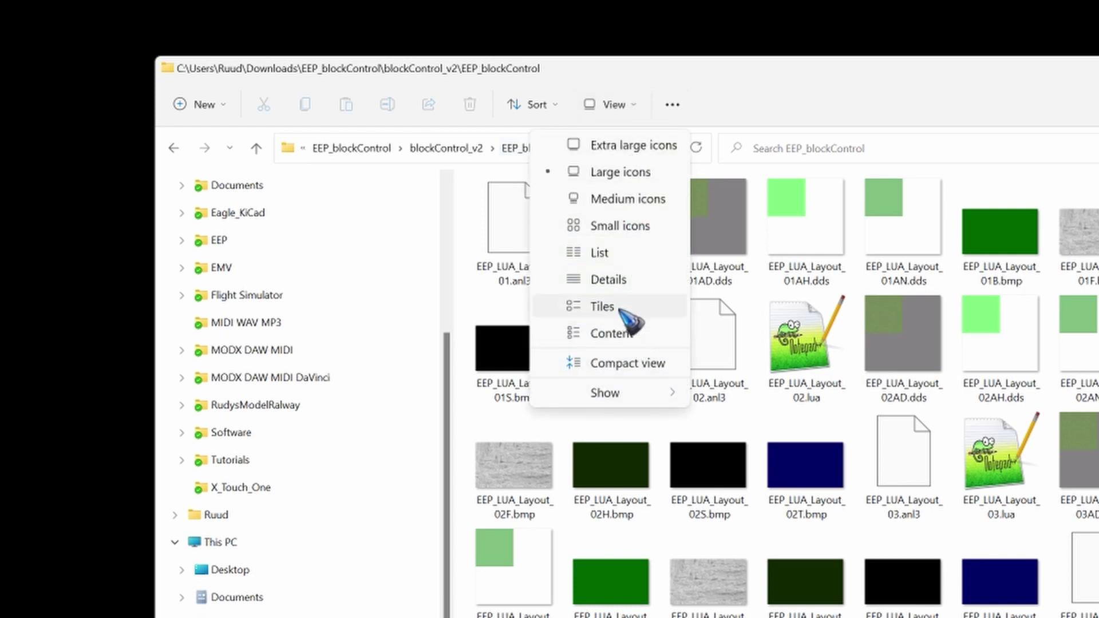
{"action": "left_click", "coordinate": [624, 278]}
{"action": "left_click", "coordinate": [624, 291]}
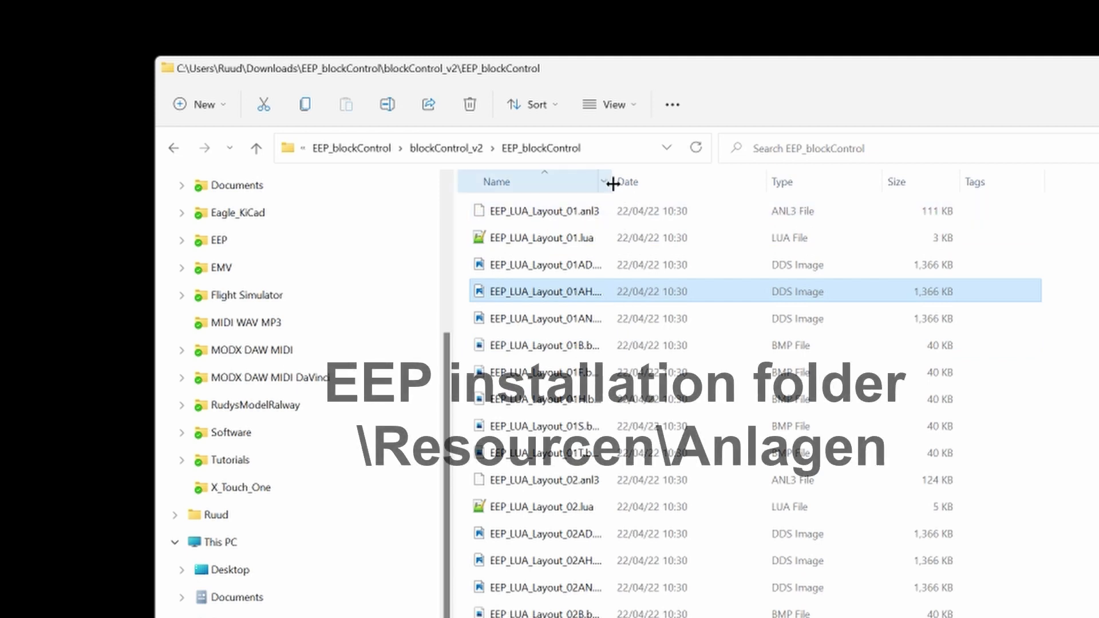
{"action": "left_click_drag", "start_coordinate": [613, 183], "coordinate": [747, 176]}
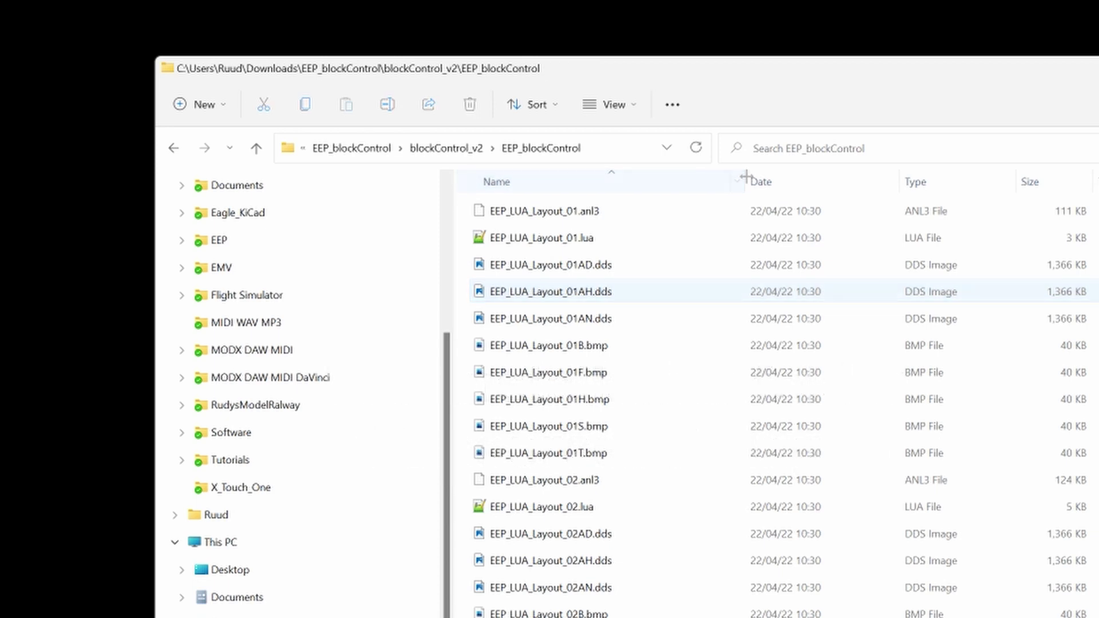
Step: Back in blockControl_v2, select the English and then the German user manual PDFs
{"action": "key", "text": "alt+Up"}
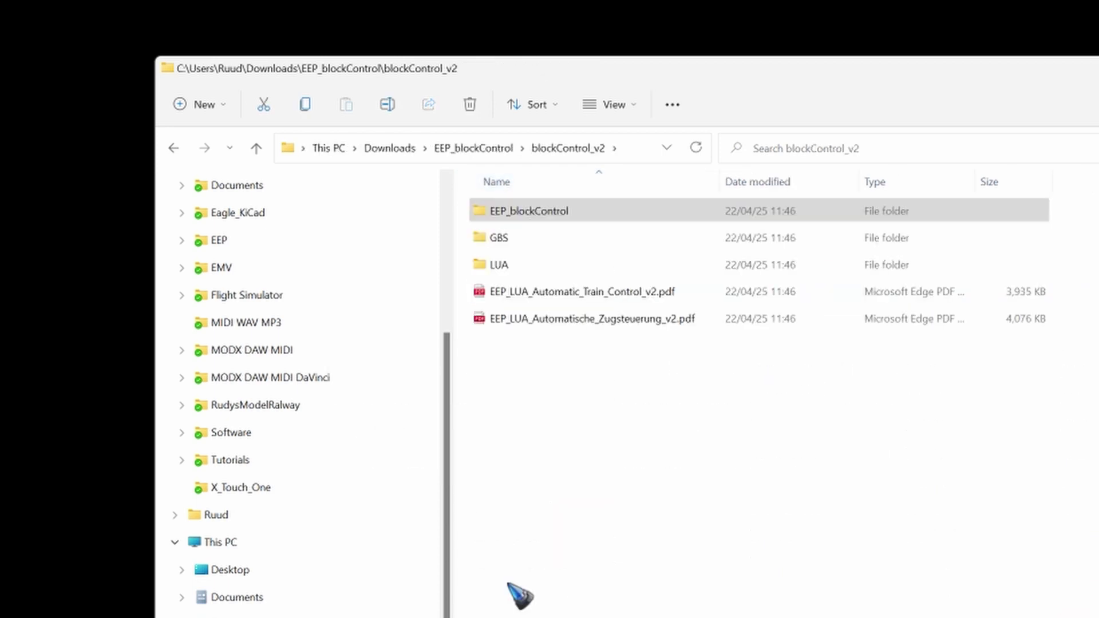
{"action": "left_click", "coordinate": [647, 295]}
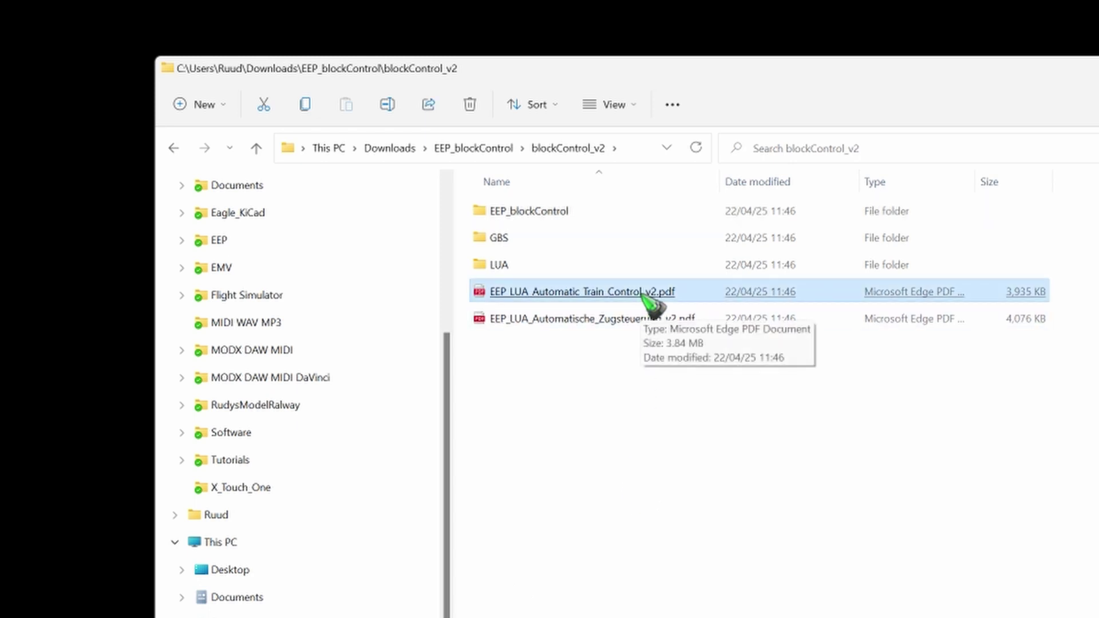
{"action": "left_click", "coordinate": [648, 321]}
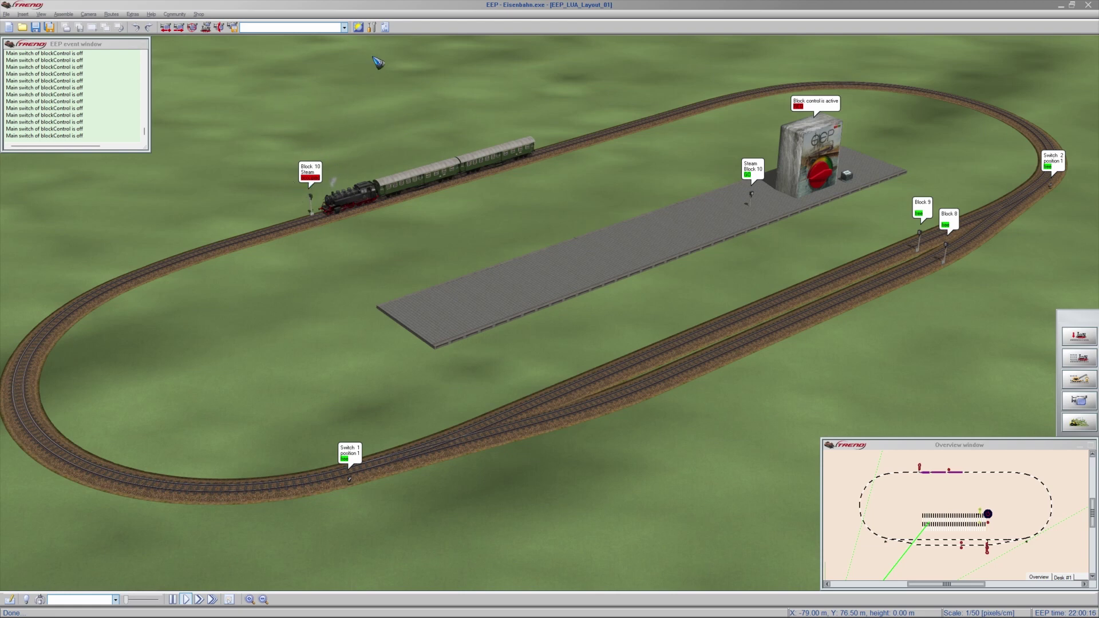
Step: Reload the block-control script in the Lua editor so Steam departs block 10 for block 8
{"action": "left_click", "coordinate": [386, 28]}
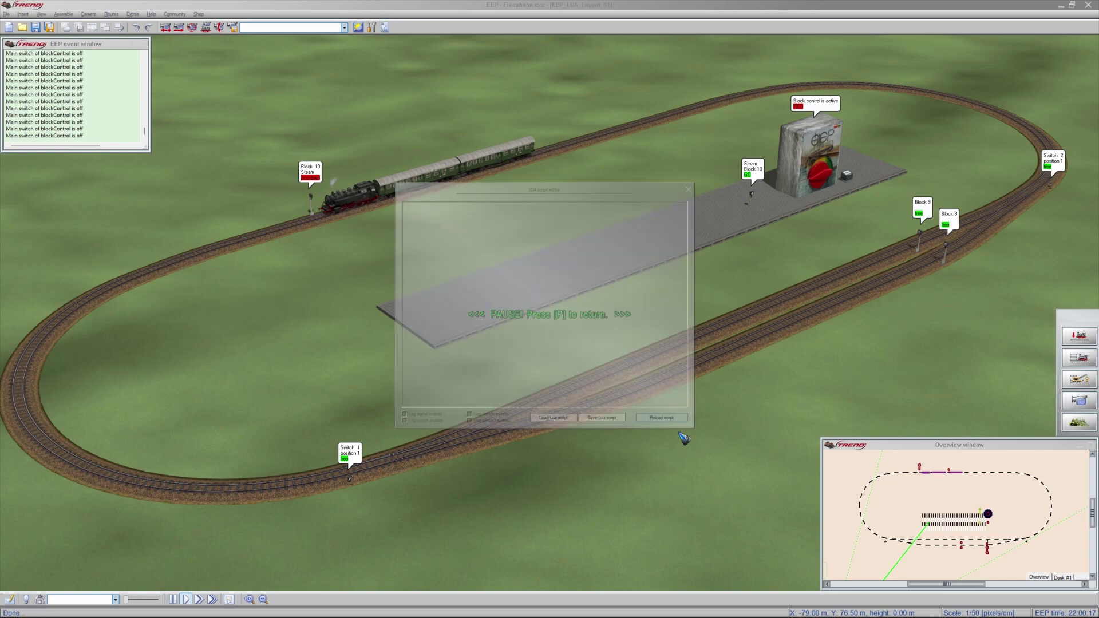
{"action": "left_click", "coordinate": [678, 433]}
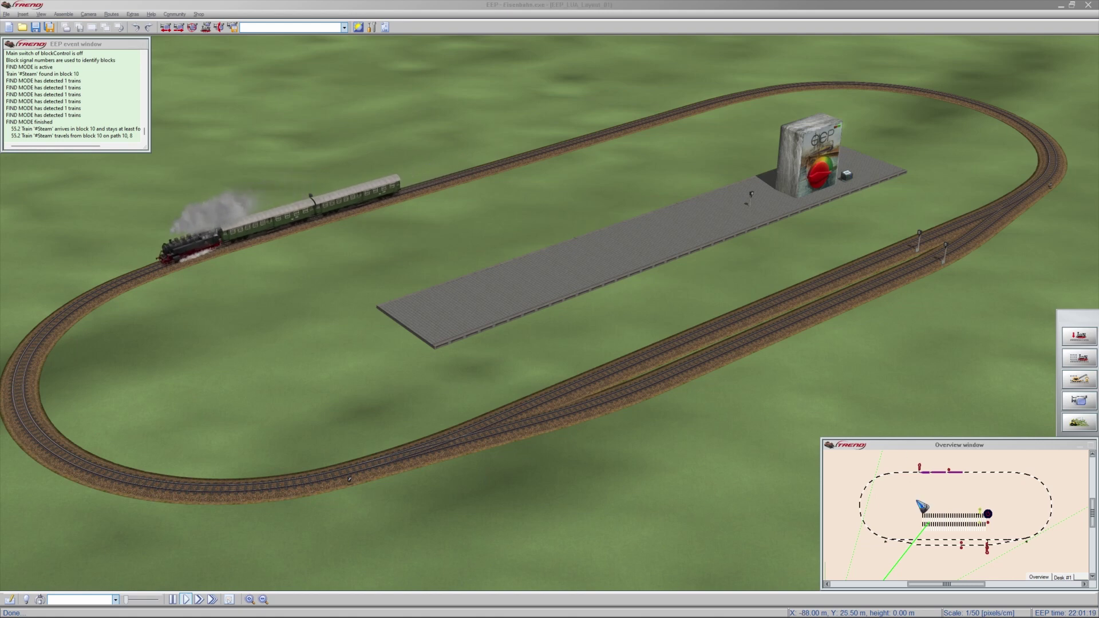
Step: Switch the Overview window to the Desk#1 2D track plan of the layout
{"action": "left_click", "coordinate": [1071, 585]}
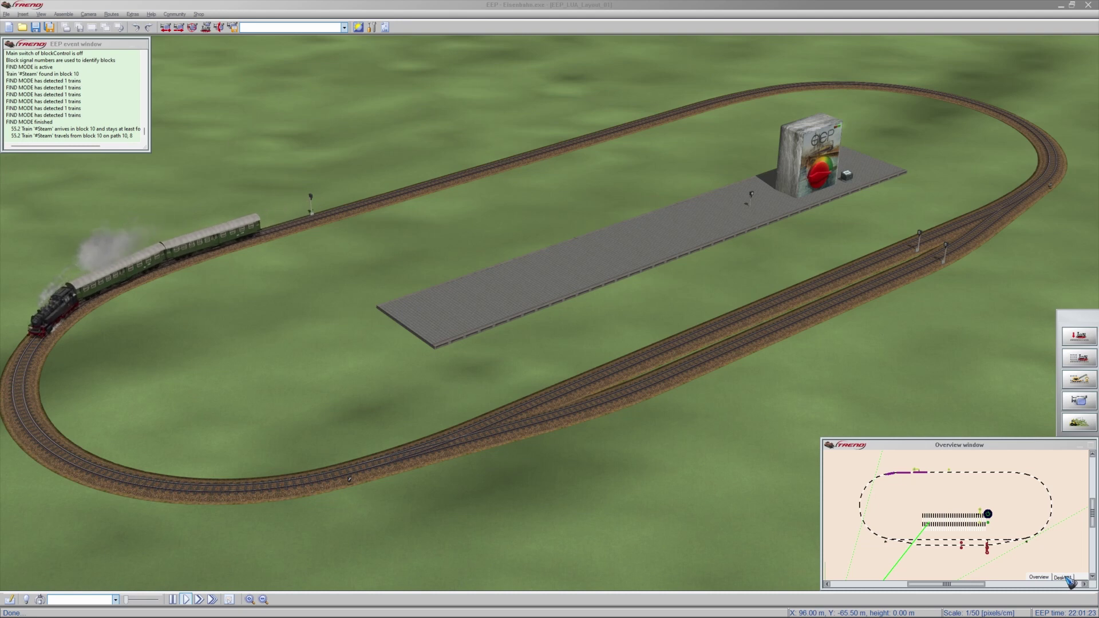
{"action": "left_click", "coordinate": [1067, 578]}
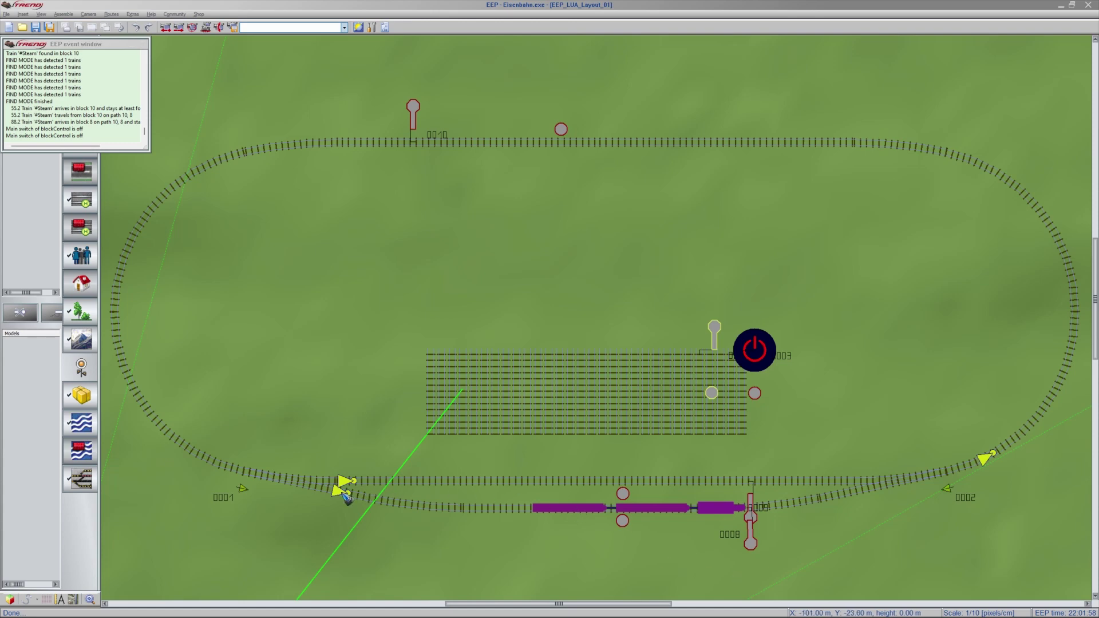
{"action": "double_click", "coordinate": [340, 495]}
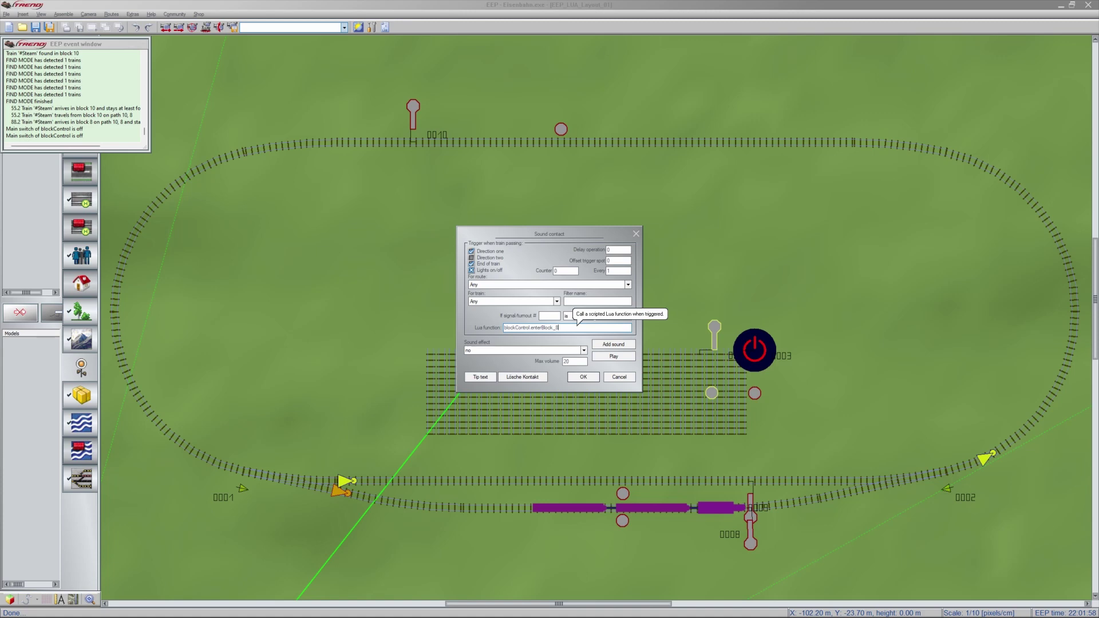
{"action": "left_click", "coordinate": [616, 377]}
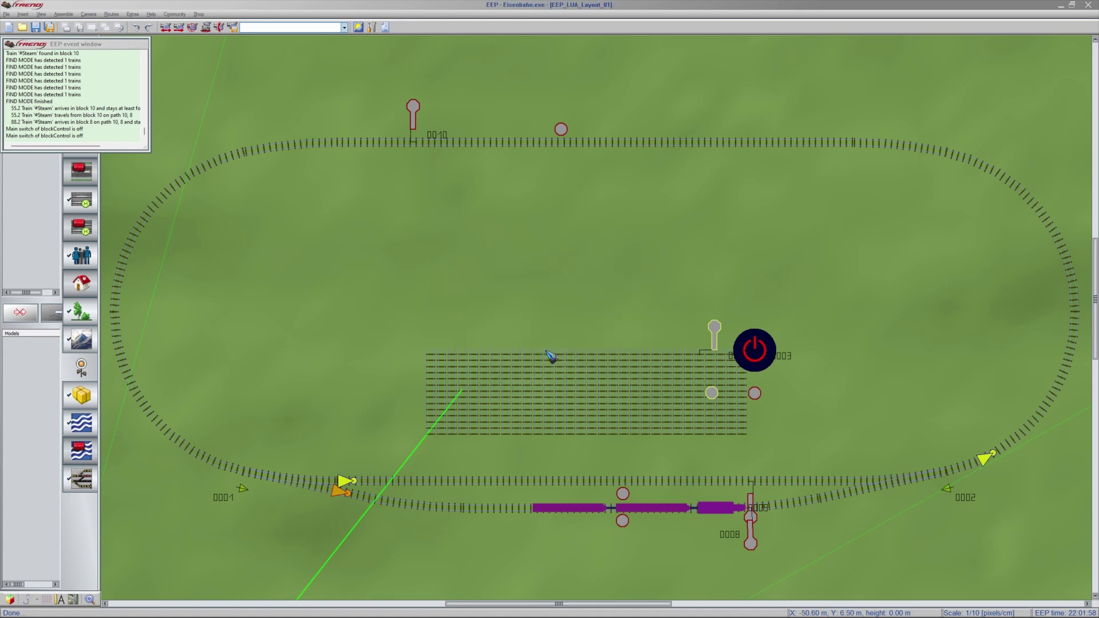
Step: Reload the Lua script in the Lua editor and let it close
{"action": "left_click", "coordinate": [385, 27]}
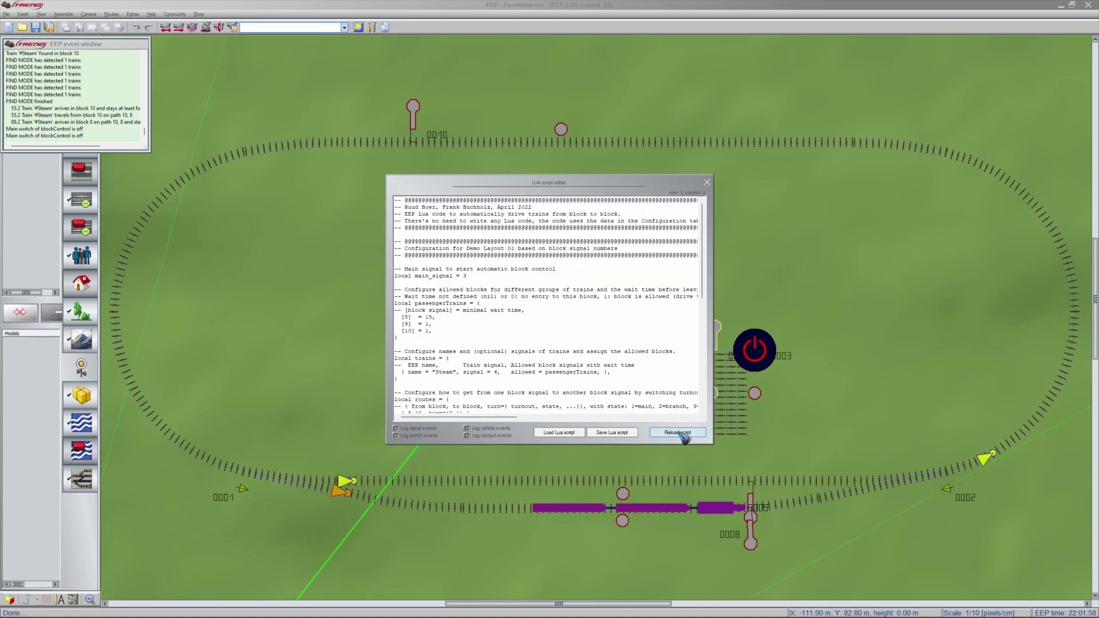
{"action": "left_click", "coordinate": [680, 434]}
{"action": "left_click", "coordinate": [678, 433]}
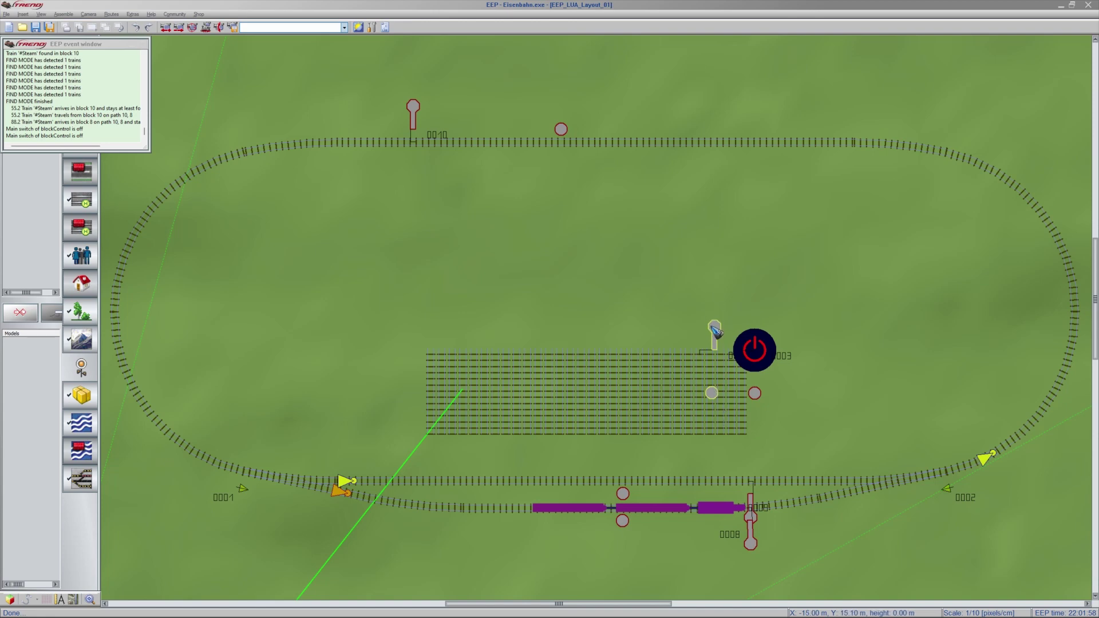
{"action": "left_click", "coordinate": [716, 330]}
{"action": "right_click", "coordinate": [715, 329]}
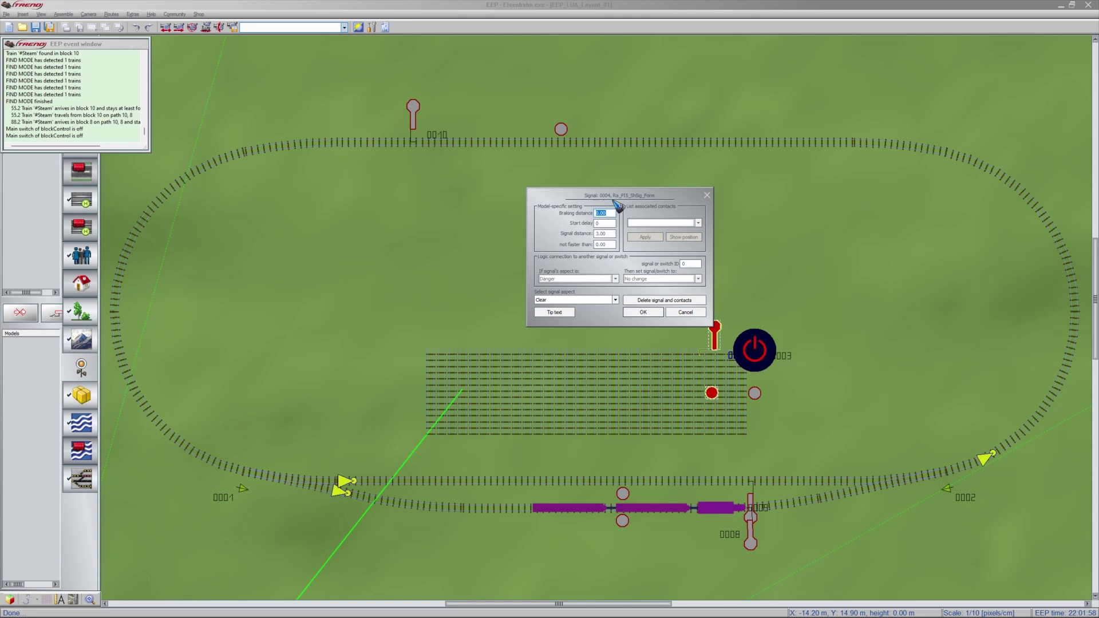
{"action": "left_click", "coordinate": [692, 312]}
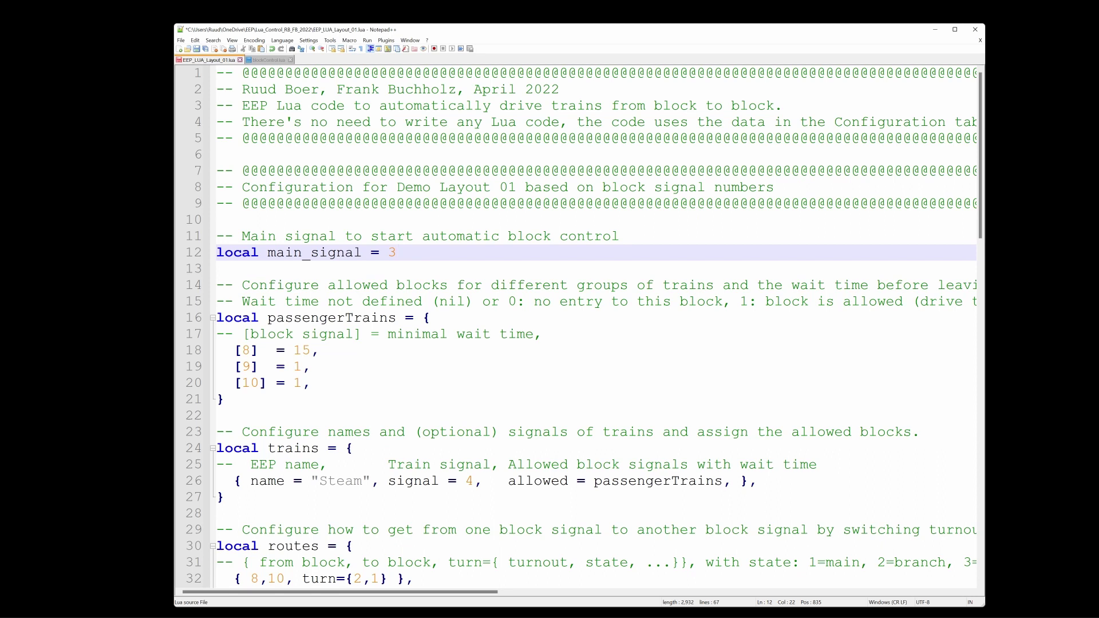
Step: Highlight every use of passengerTrains in EEP_LUA_Layout_01.lua
{"action": "double_click", "coordinate": [366, 318]}
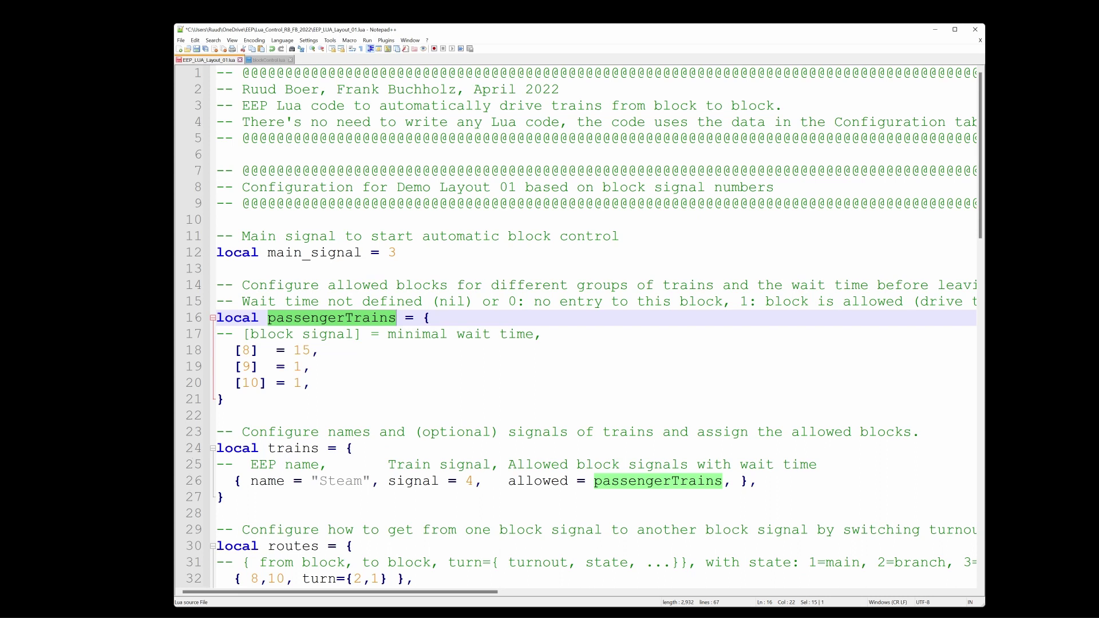
{"action": "left_click", "coordinate": [268, 448]}
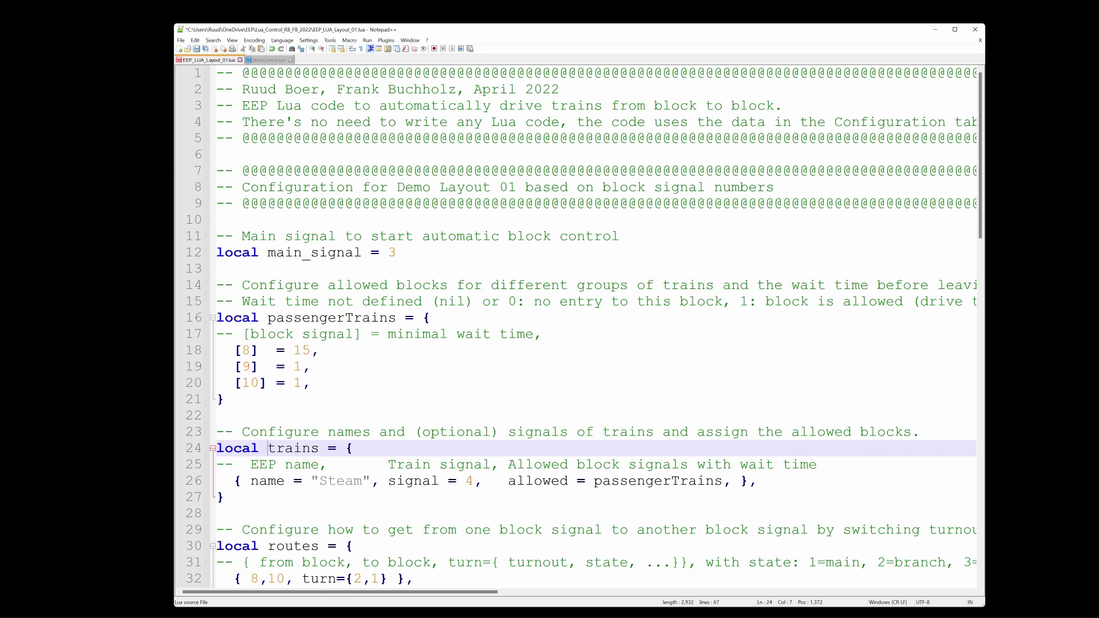
{"action": "left_click", "coordinate": [285, 481]}
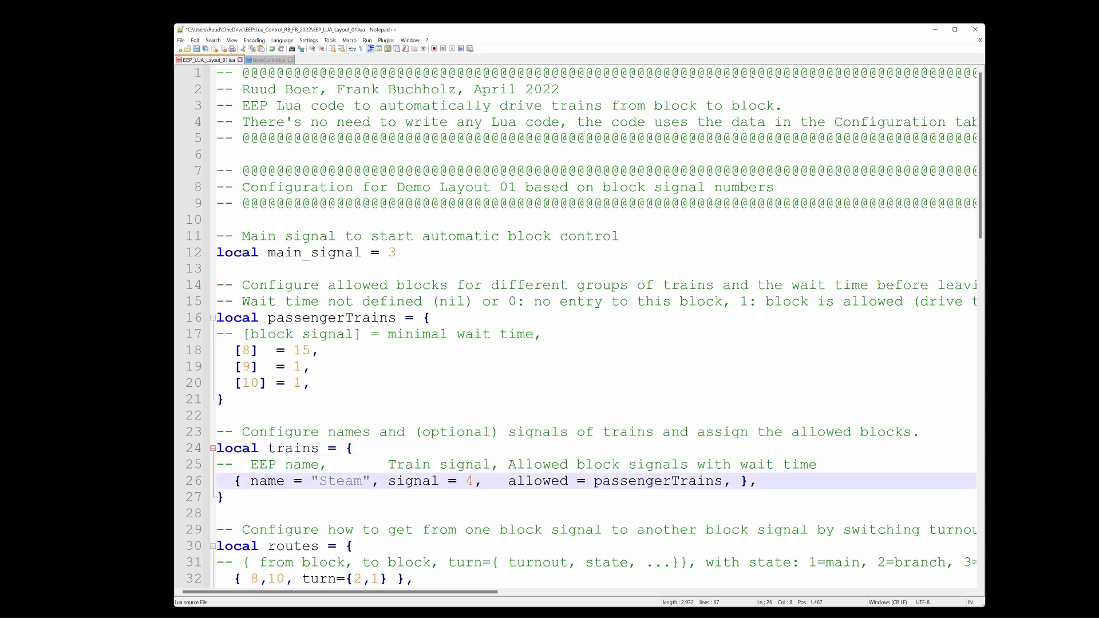
{"action": "left_click_drag", "start_coordinate": [319, 481], "coordinate": [363, 481]}
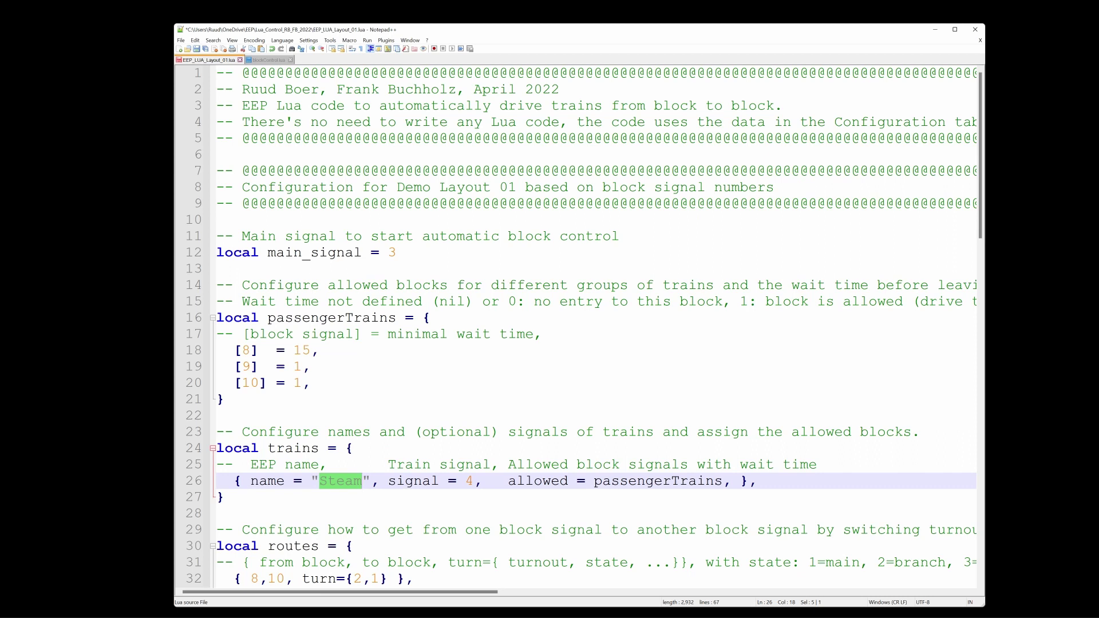
{"action": "left_click", "coordinate": [474, 481]}
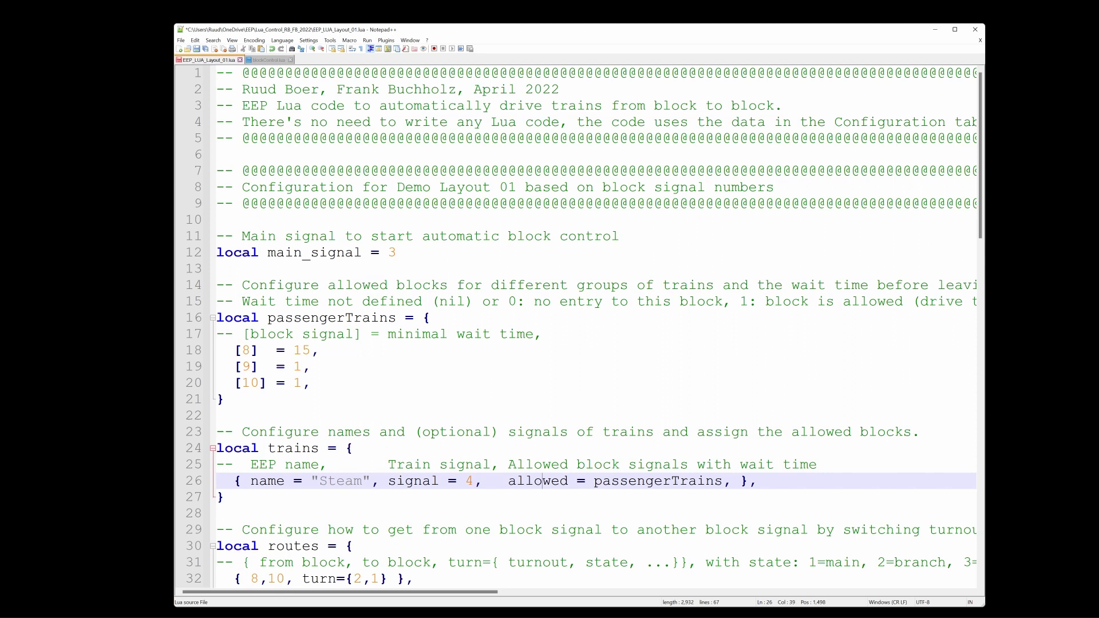
{"action": "double_click", "coordinate": [538, 481]}
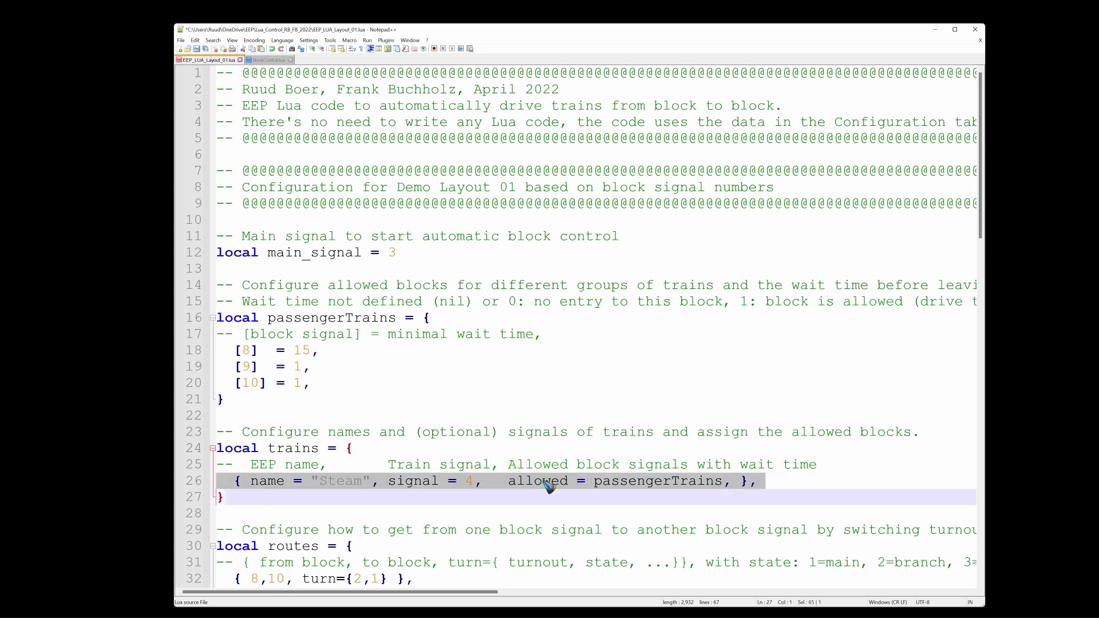
{"action": "left_click", "coordinate": [543, 482]}
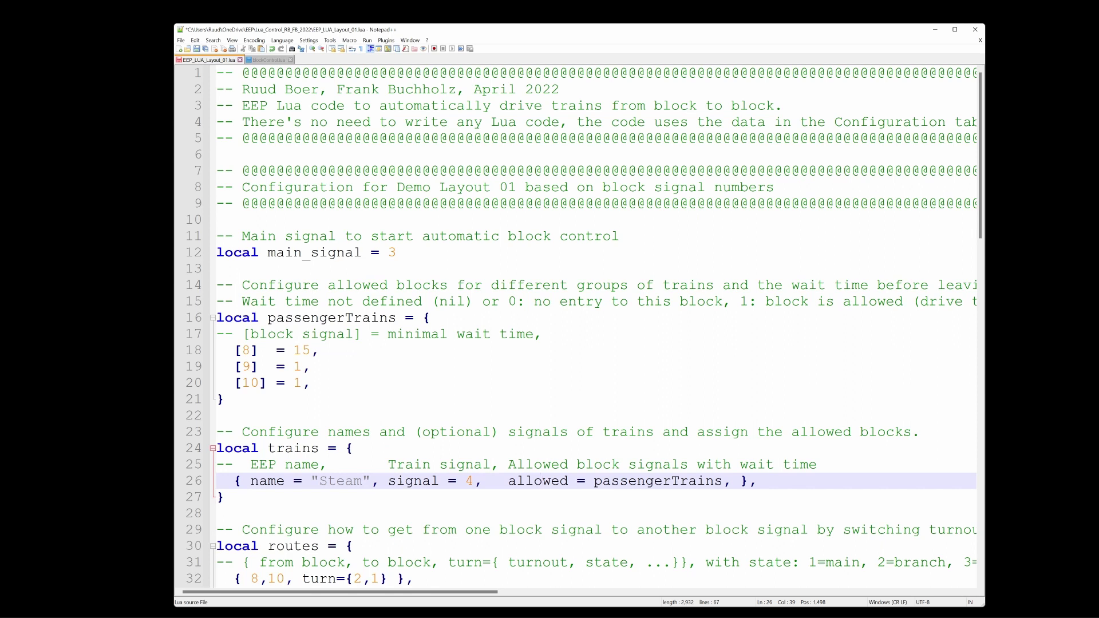
{"action": "left_click_drag", "start_coordinate": [594, 481], "coordinate": [723, 481]}
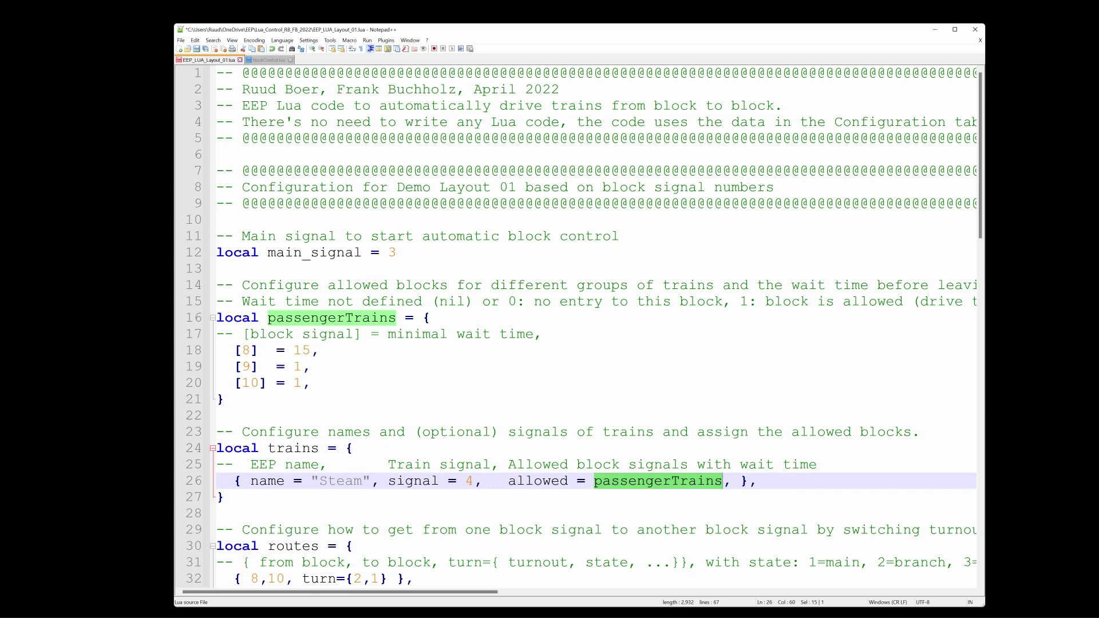
{"action": "left_click", "coordinate": [310, 351]}
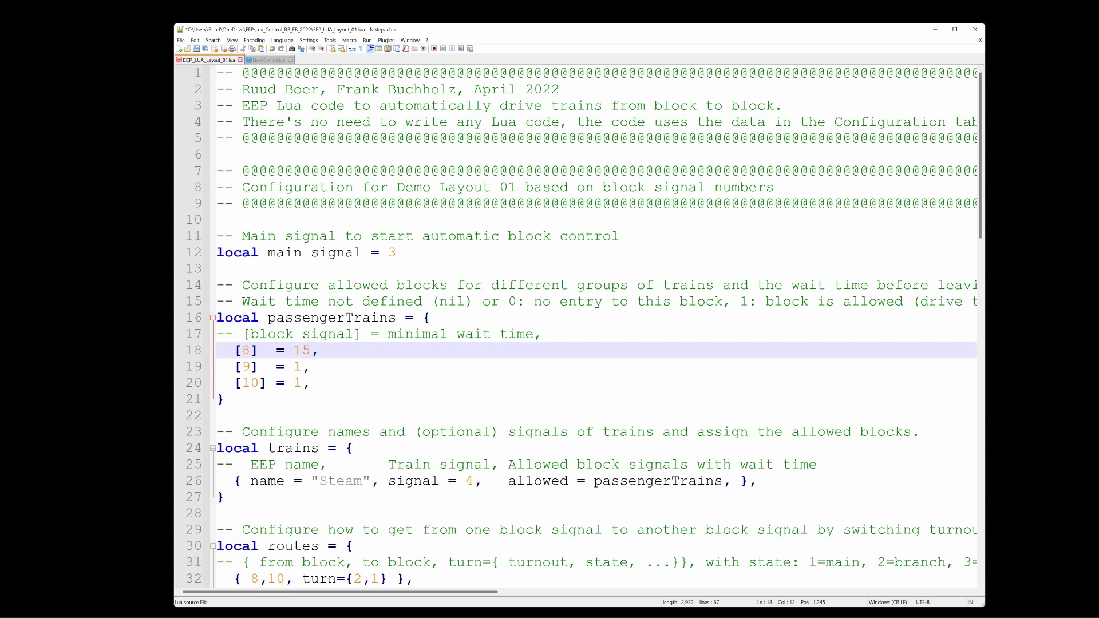
{"action": "left_click", "coordinate": [302, 367]}
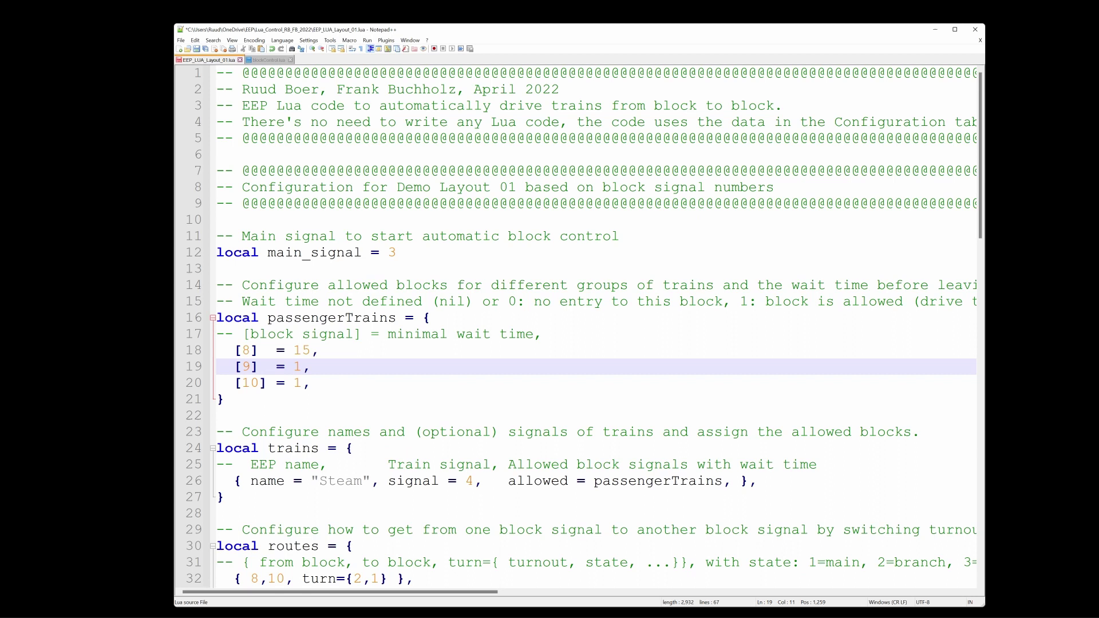
{"action": "left_click", "coordinate": [310, 350]}
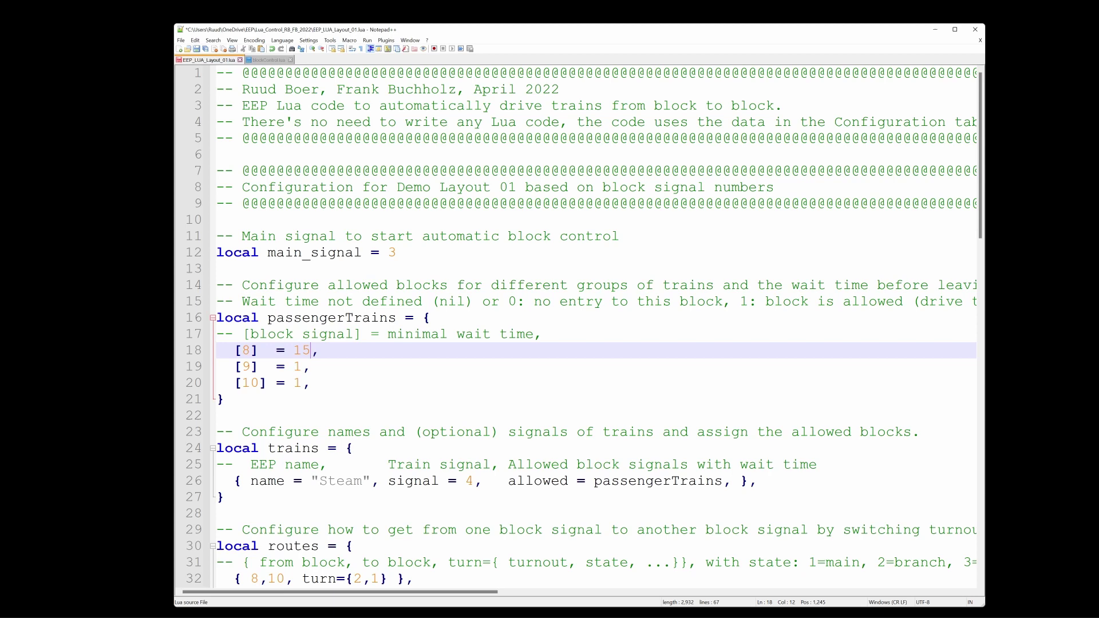
{"action": "scroll", "coordinate": [581, 327], "scroll_direction": "down", "scroll_amount": 4}
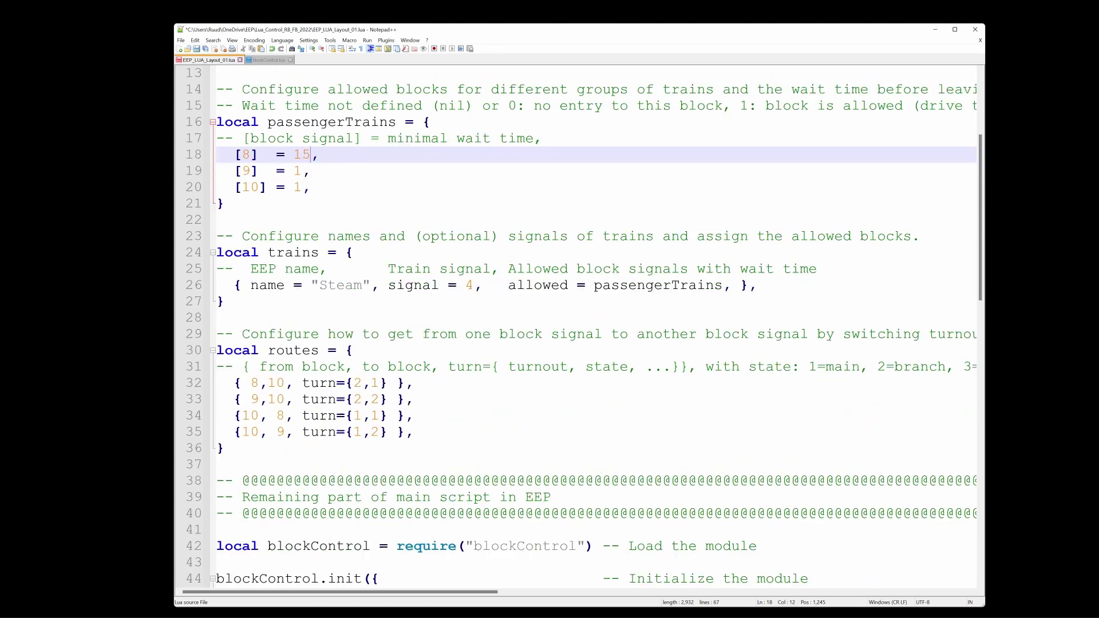
{"action": "left_click", "coordinate": [186, 352]}
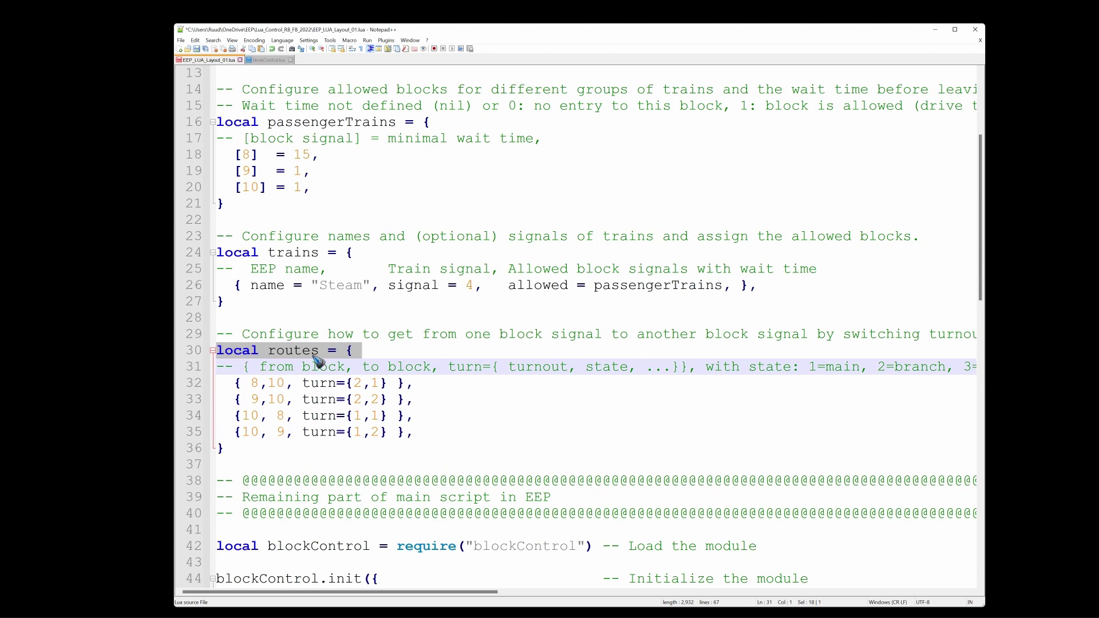
{"action": "left_click", "coordinate": [415, 384]}
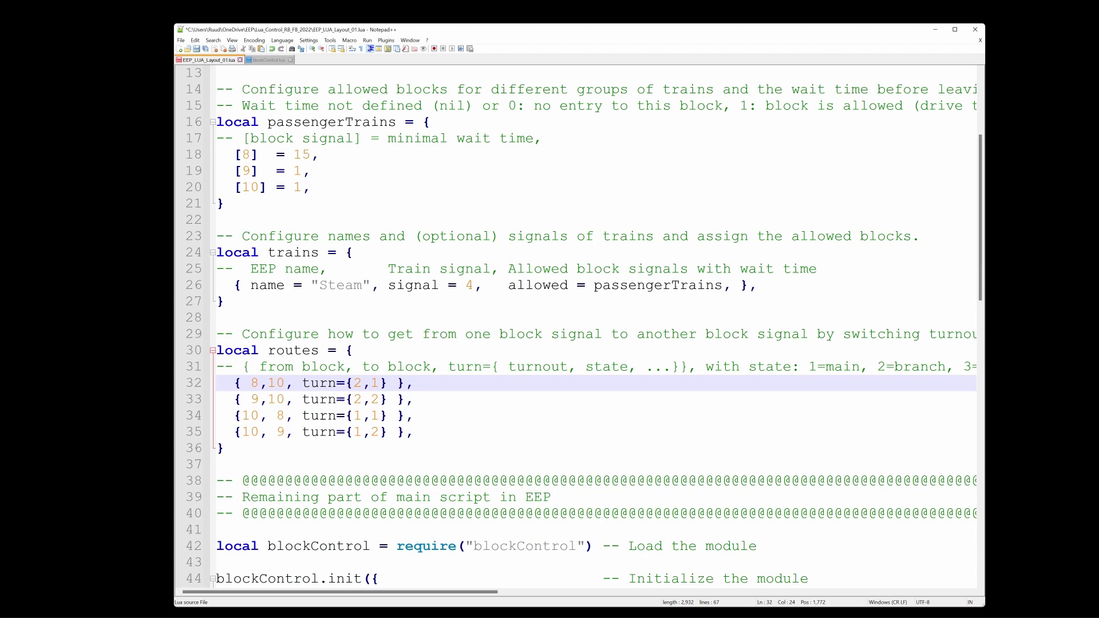
{"action": "left_click", "coordinate": [259, 383]}
{"action": "left_click", "coordinate": [382, 383]}
{"action": "left_click", "coordinate": [361, 383]}
{"action": "left_click", "coordinate": [382, 383]}
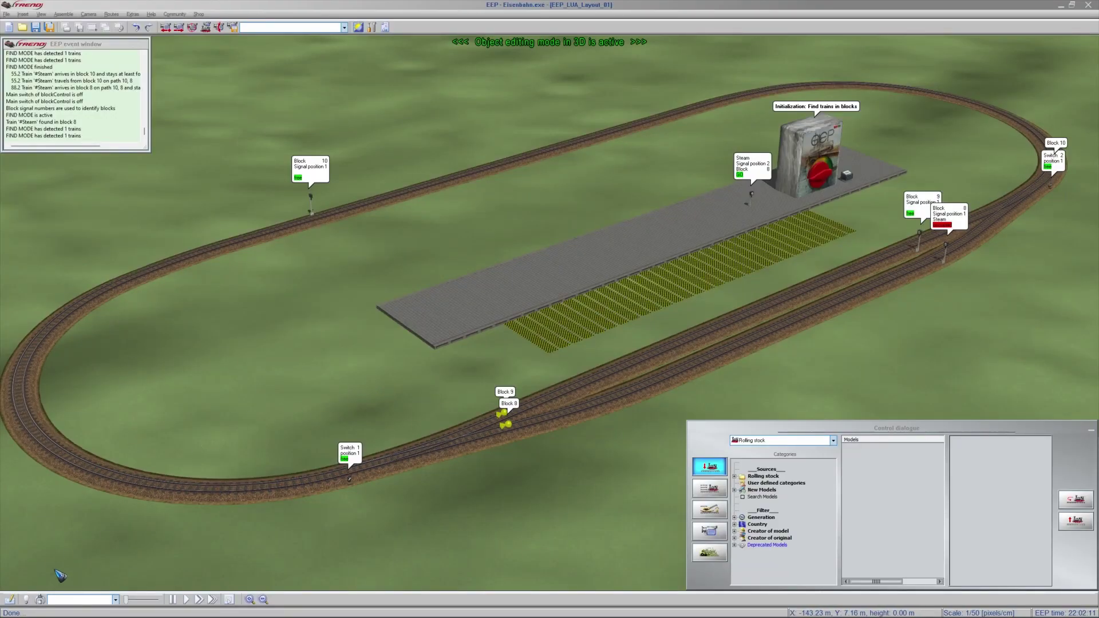
{"action": "left_click", "coordinate": [10, 600]}
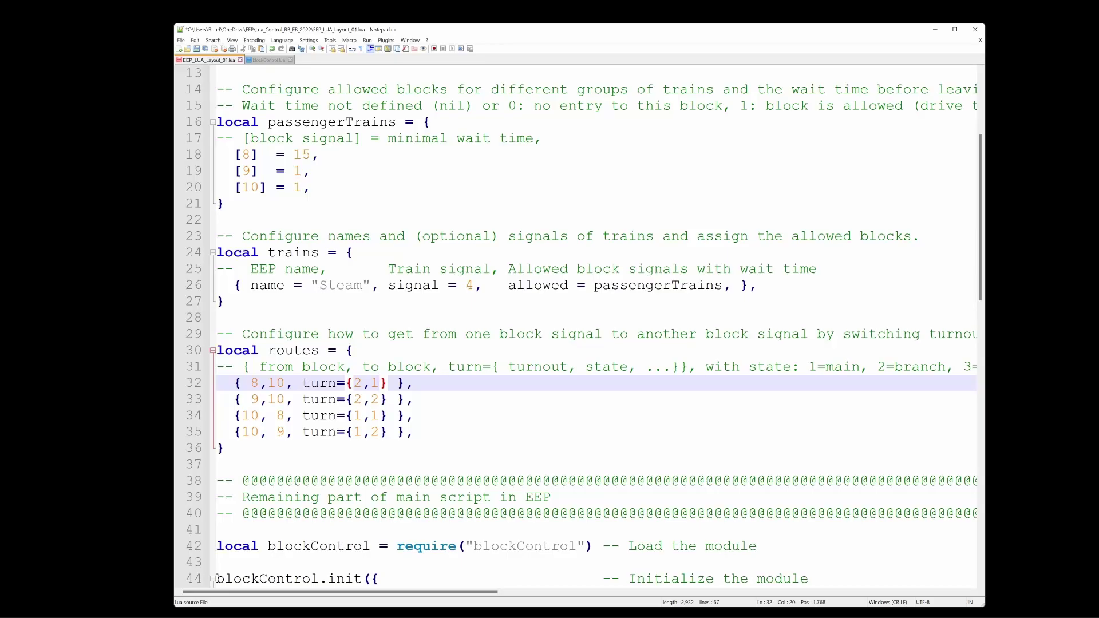
Step: Go to the end of line 32 in the routes table and scroll back up the script
{"action": "left_click", "coordinate": [413, 383]}
{"action": "scroll", "coordinate": [584, 336], "scroll_direction": "up", "scroll_amount": 2}
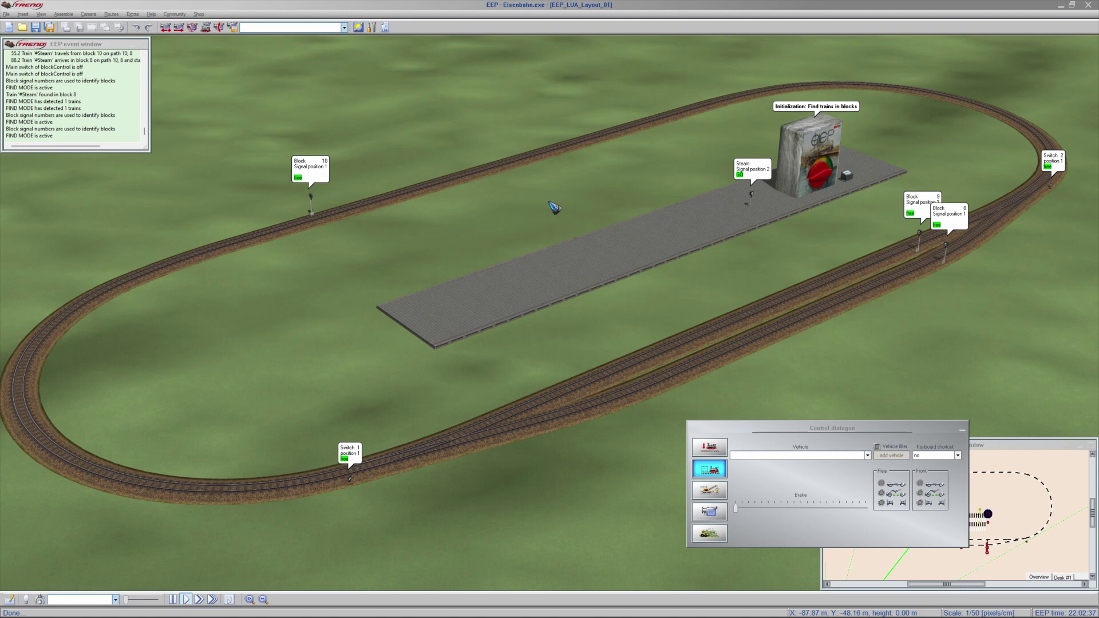
Step: Reload the layout's Lua script and bring up the rolling-stock catalogue from the Control dialogue
{"action": "left_click", "coordinate": [385, 27]}
{"action": "left_click", "coordinate": [678, 433]}
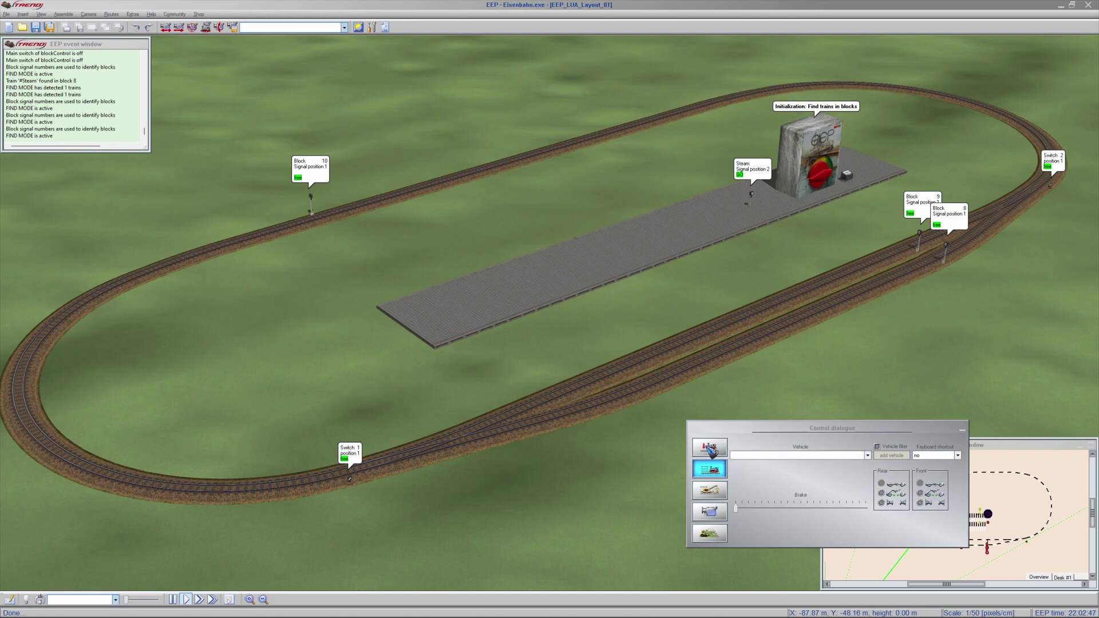
{"action": "left_click", "coordinate": [717, 451]}
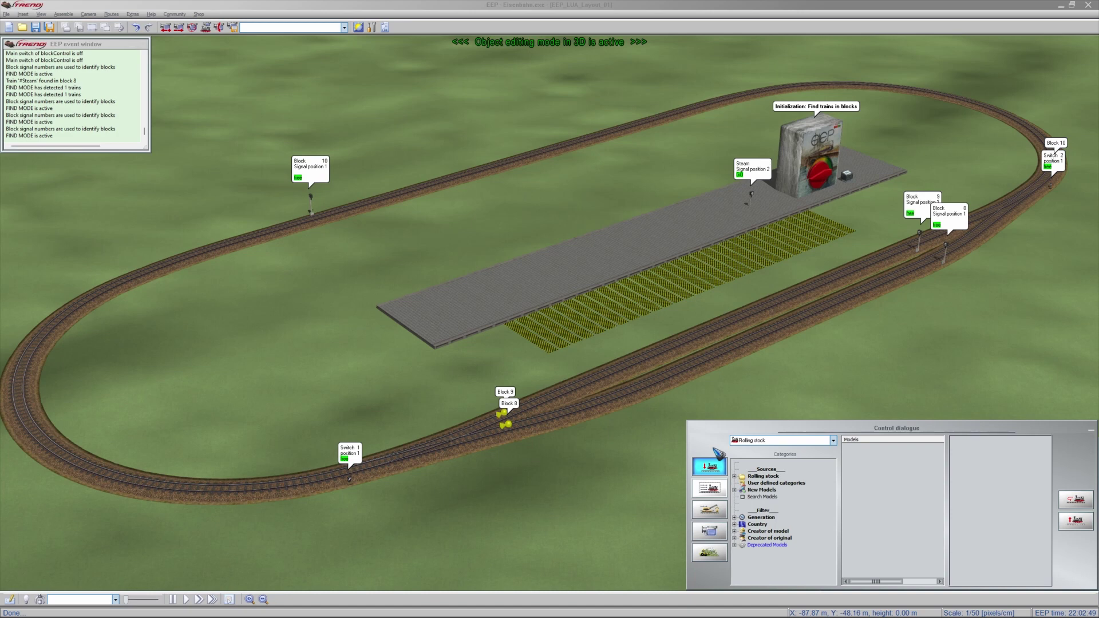
Step: From Standard gauge 1435mm Small Steam locomotives, place DB_64-491 on the oval's far track
{"action": "double_click", "coordinate": [736, 477]}
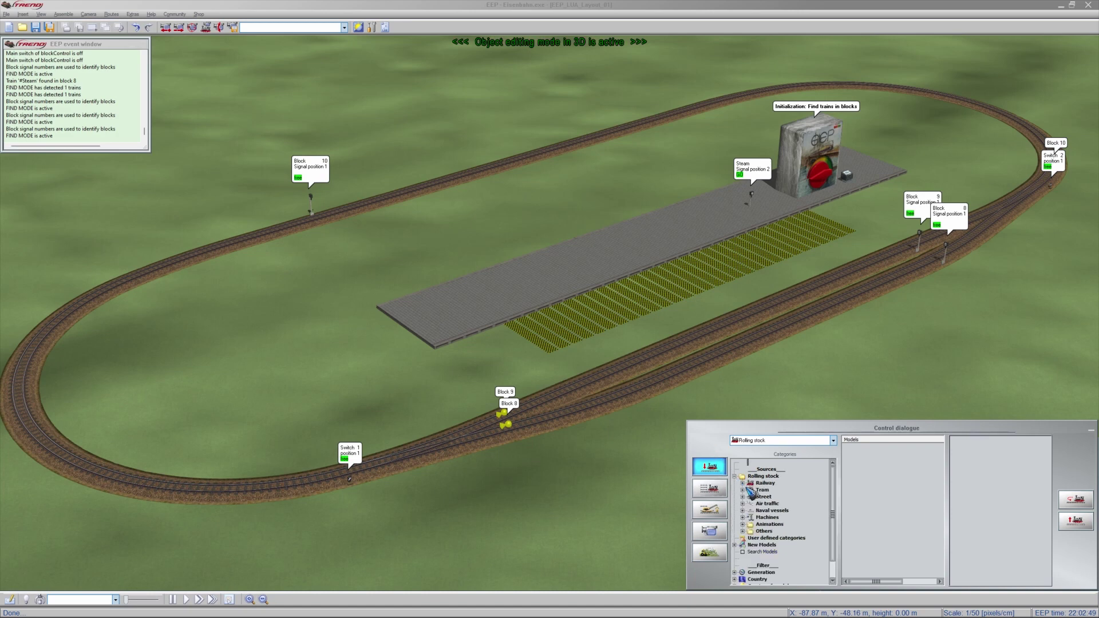
{"action": "double_click", "coordinate": [745, 484]}
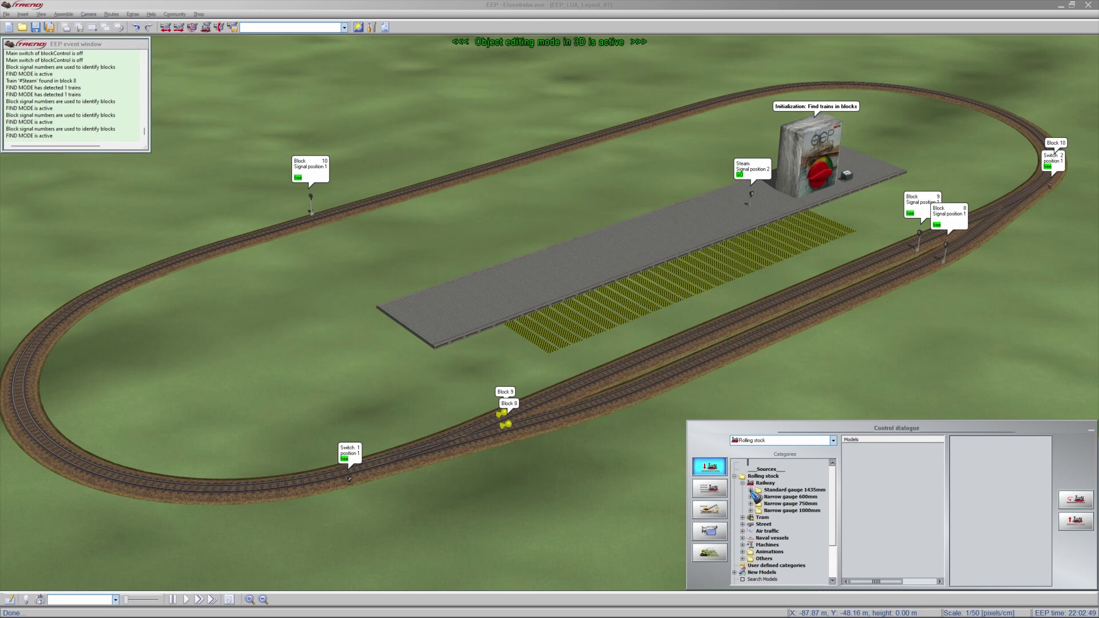
{"action": "left_click", "coordinate": [752, 491]}
{"action": "left_click", "coordinate": [759, 497]}
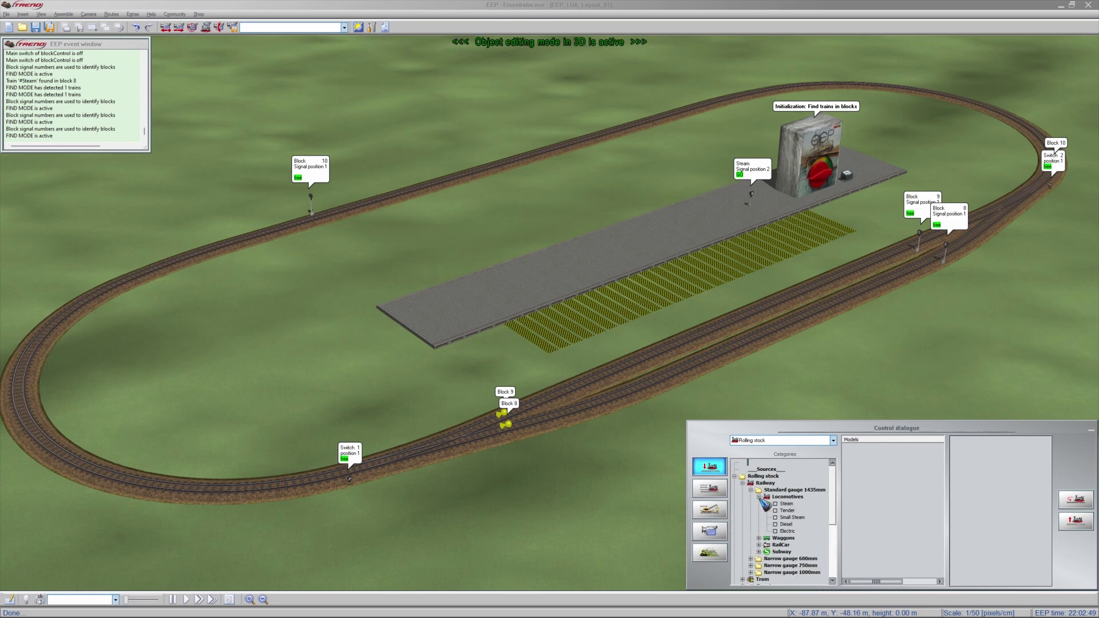
{"action": "left_click", "coordinate": [777, 504]}
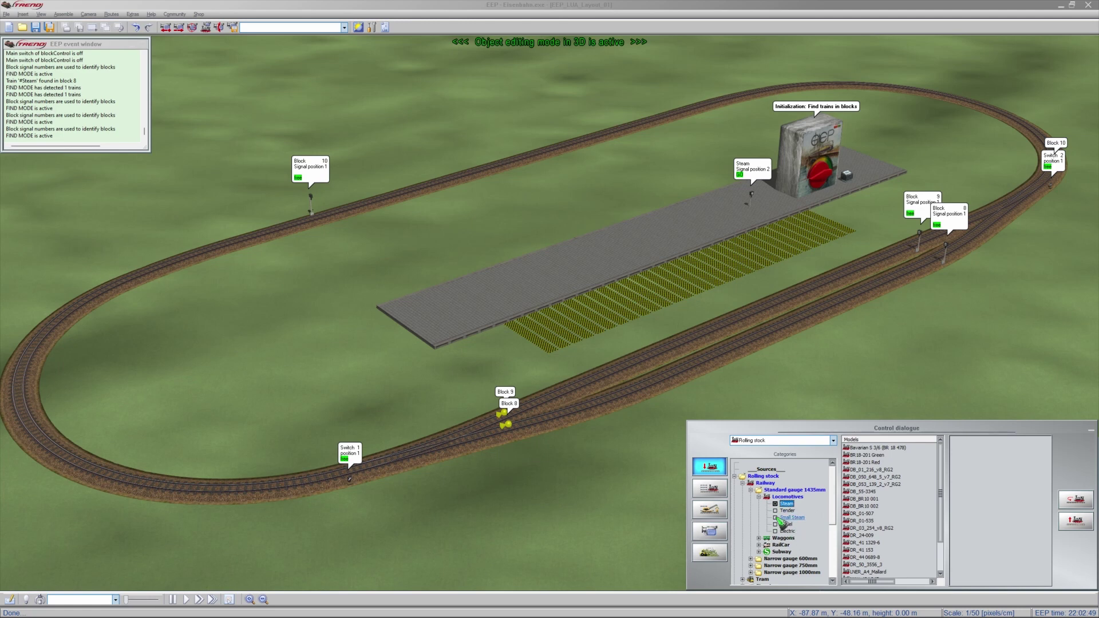
{"action": "left_click", "coordinate": [778, 519]}
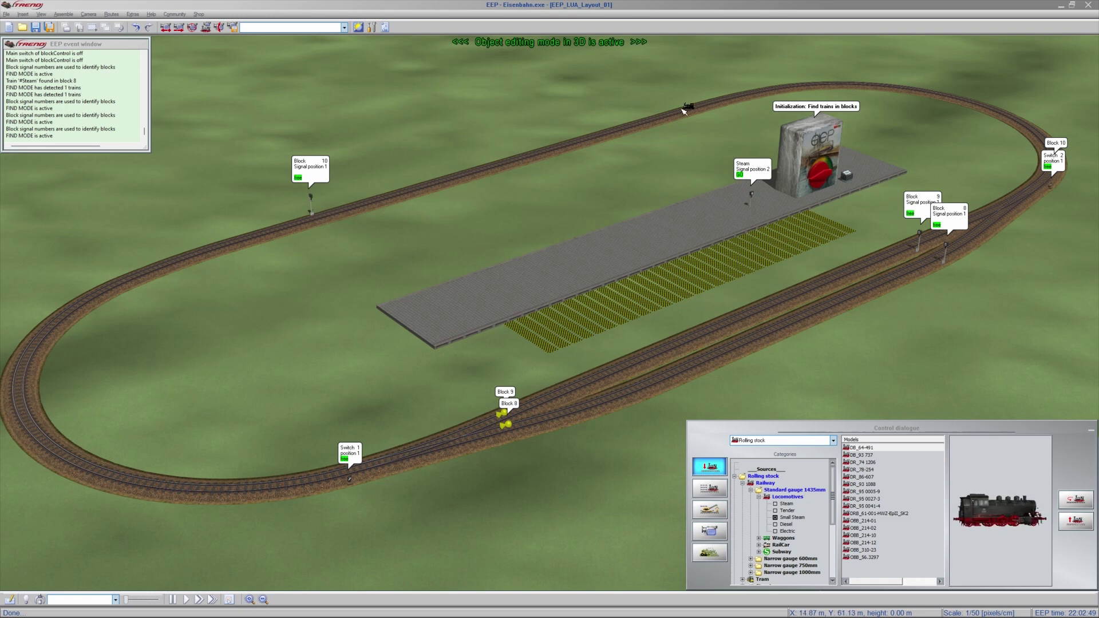
{"action": "left_click", "coordinate": [683, 117]}
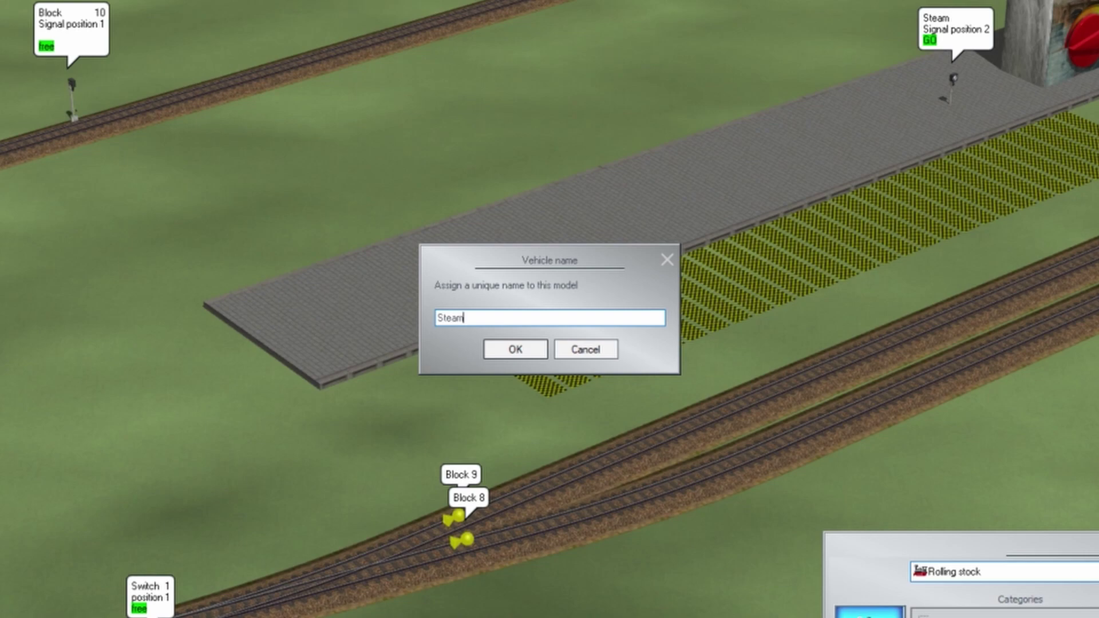
Step: Confirm 'Steam' as the new locomotive's vehicle name
{"action": "left_click", "coordinate": [518, 351]}
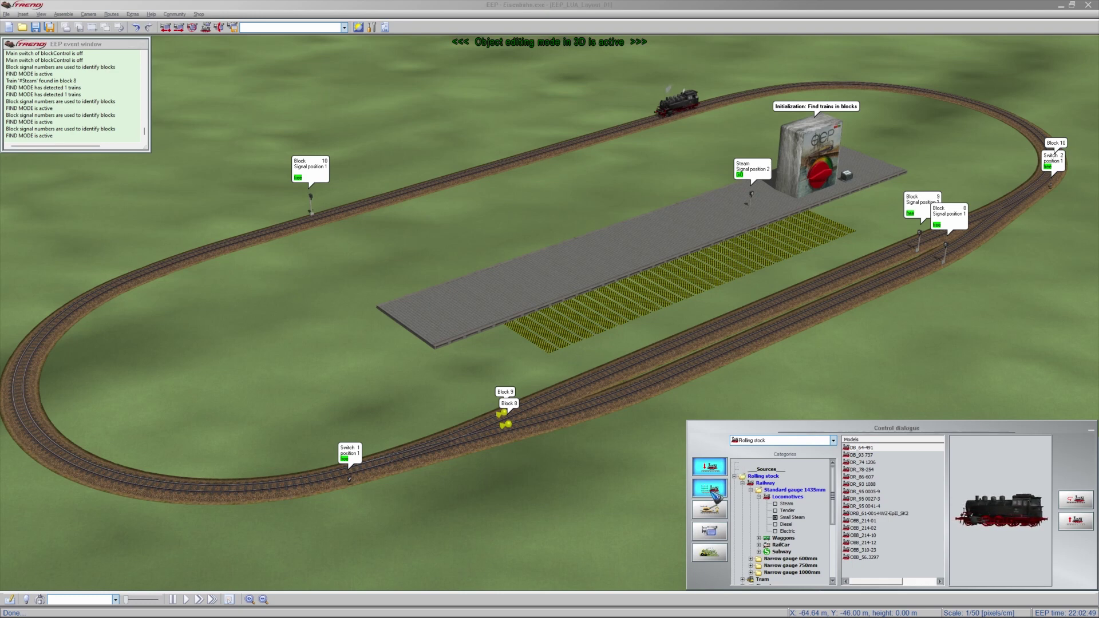
Step: Select train #Steam on the Control dialogue's train page, then move the dialogue to the right edge
{"action": "left_click", "coordinate": [711, 489]}
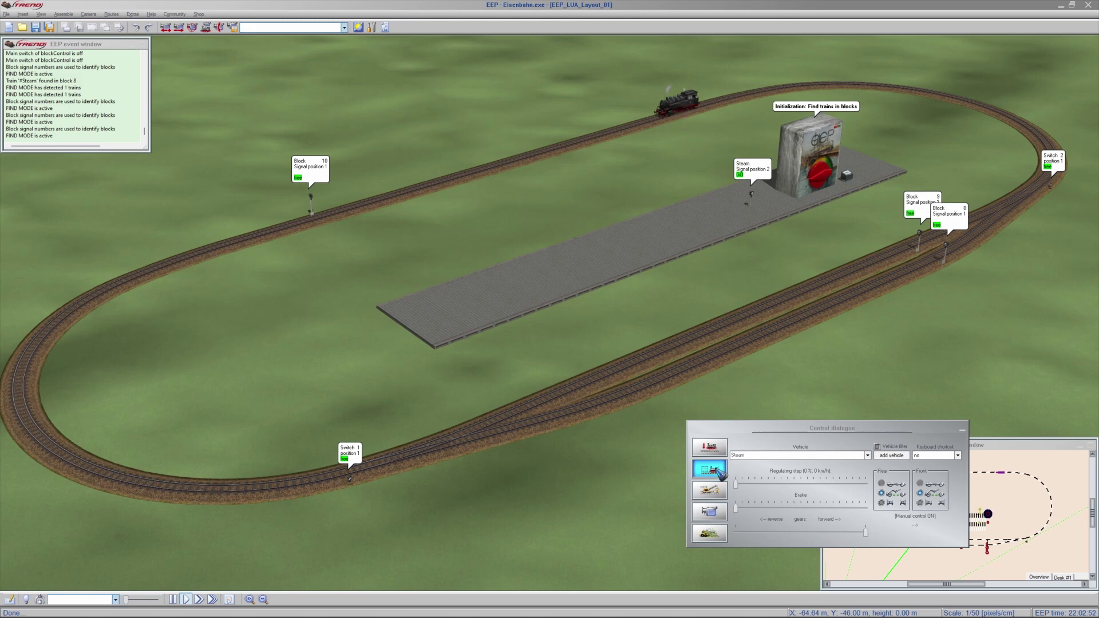
{"action": "left_click", "coordinate": [720, 471]}
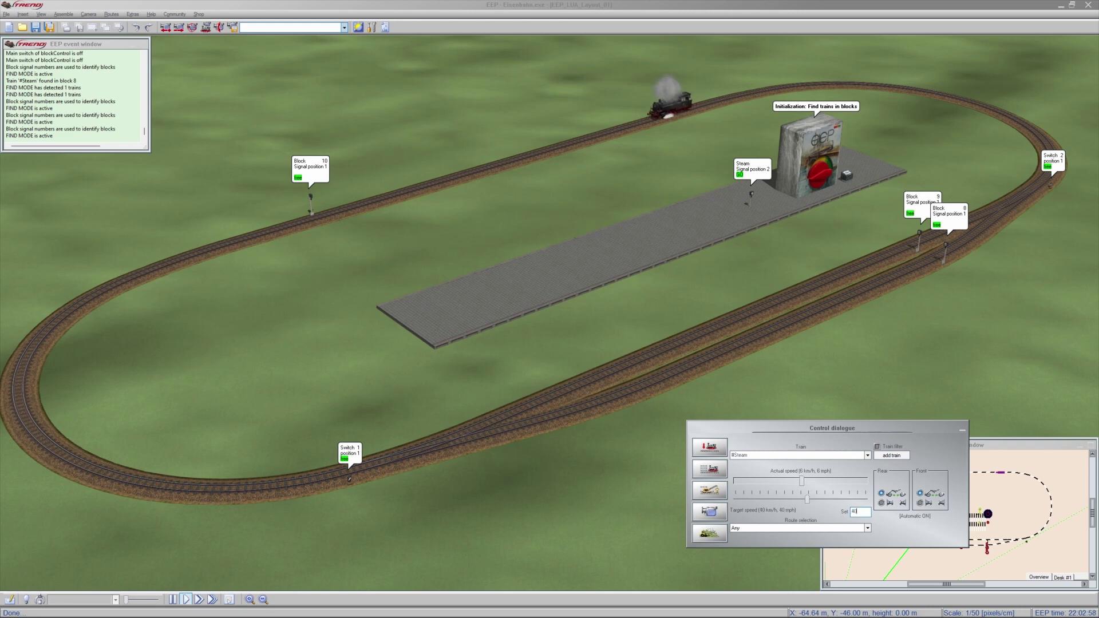
{"action": "left_click", "coordinate": [758, 67]}
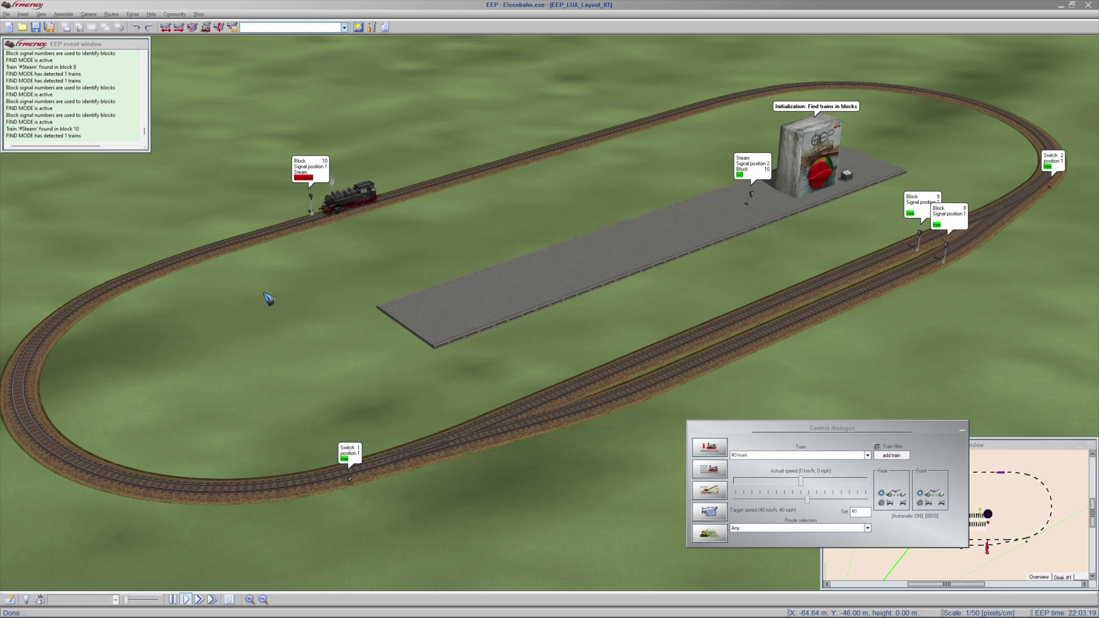
{"action": "left_click_drag", "start_coordinate": [739, 431], "coordinate": [1090, 322]}
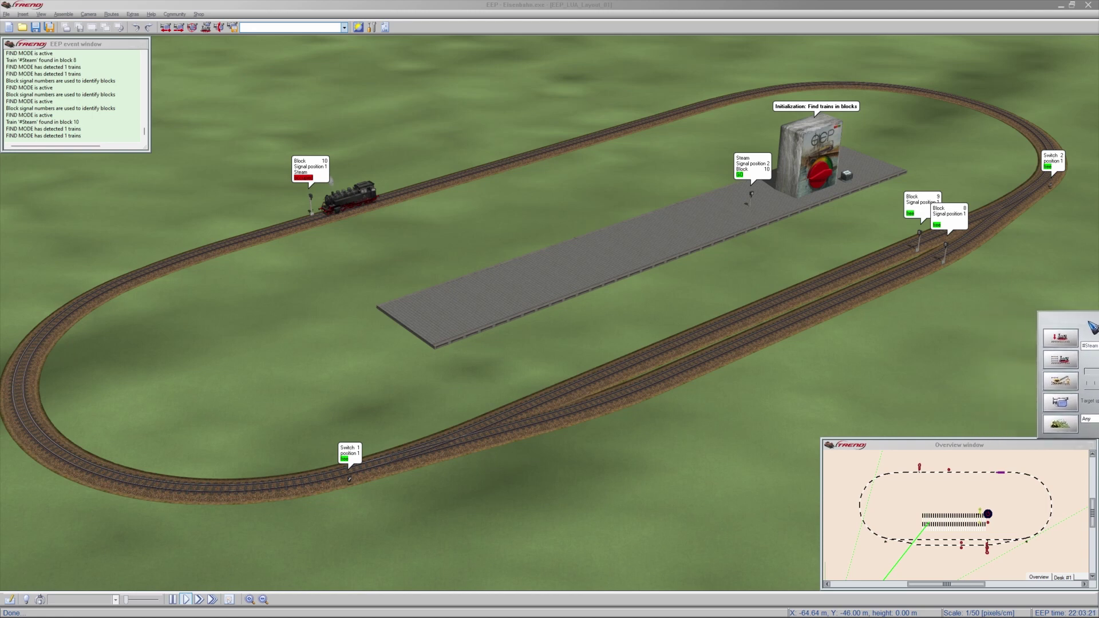
Step: Turn on the blockControl main switch and widen the event log window in two drags
{"action": "left_click", "coordinate": [821, 181]}
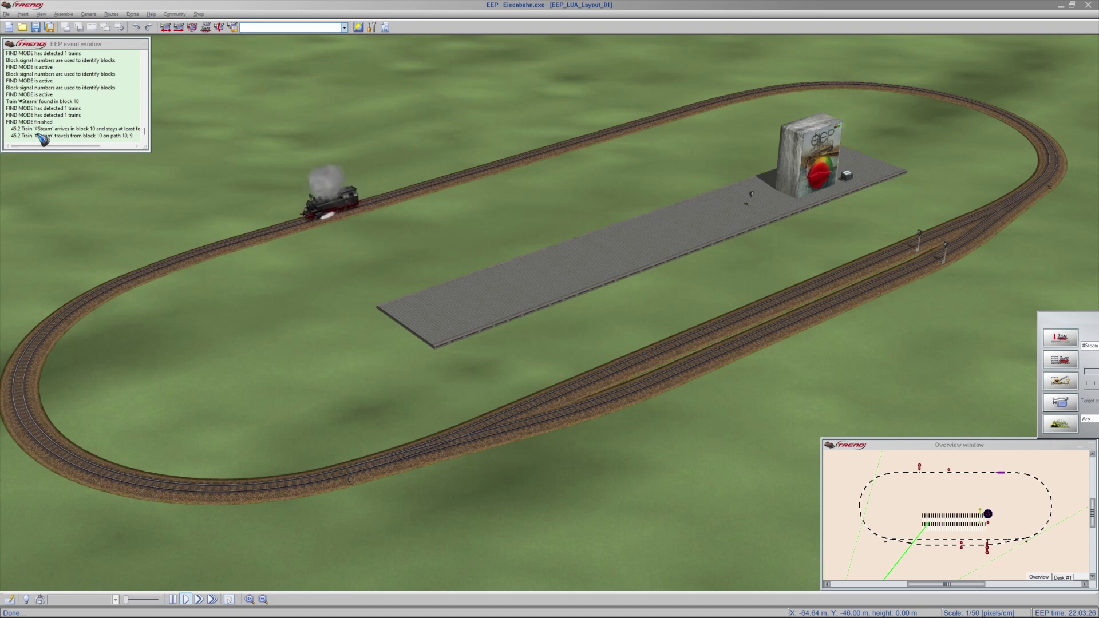
{"action": "left_click_drag", "start_coordinate": [150, 137], "coordinate": [182, 137]}
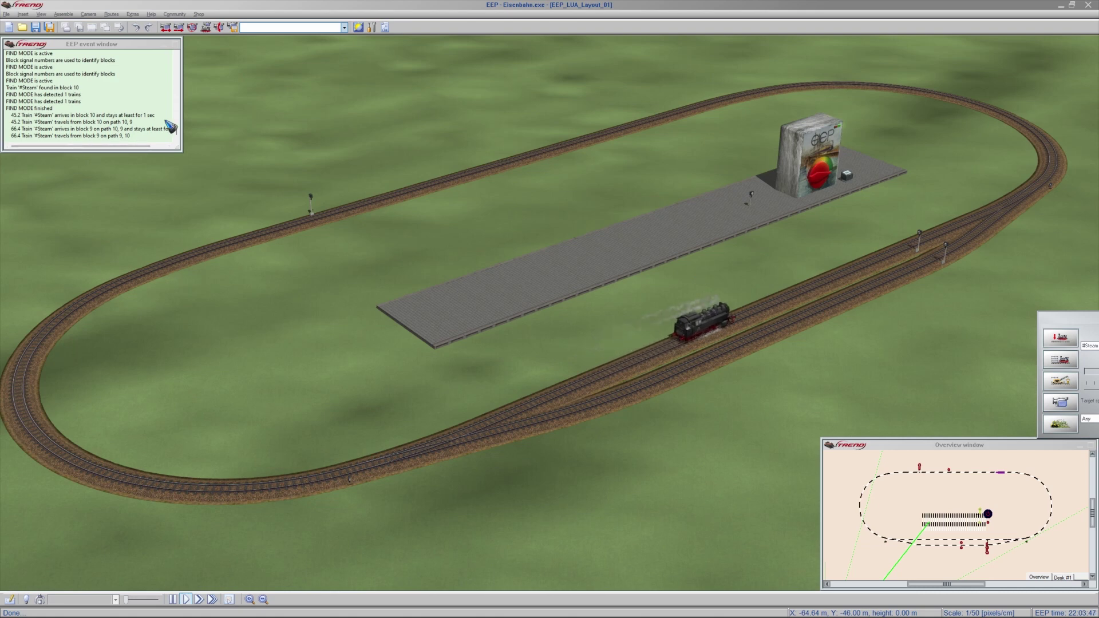
{"action": "left_click_drag", "start_coordinate": [180, 115], "coordinate": [207, 115]}
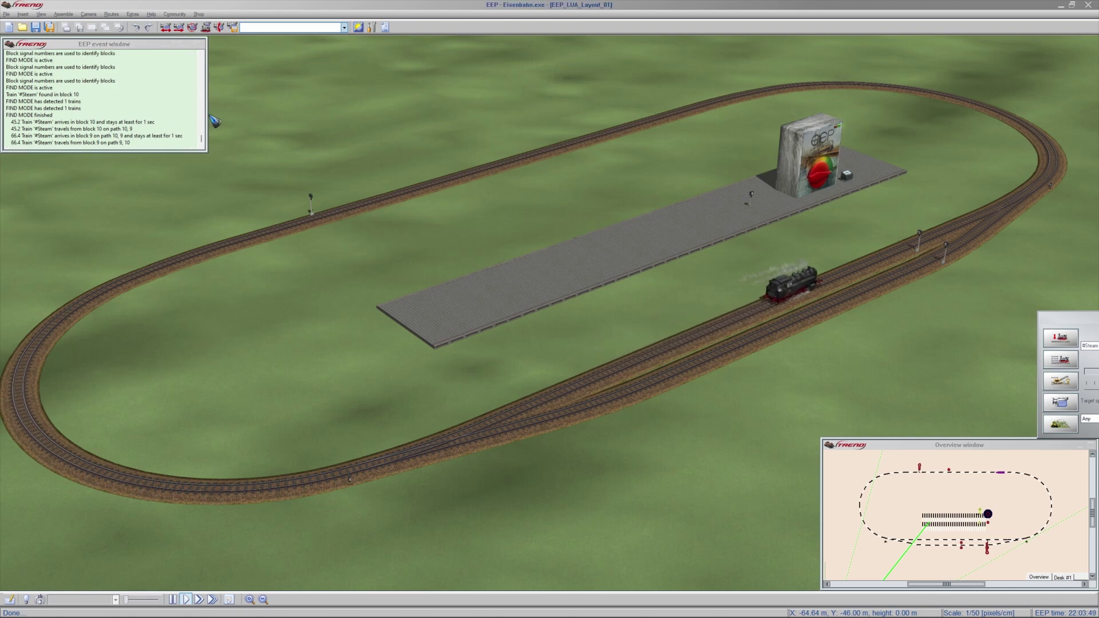